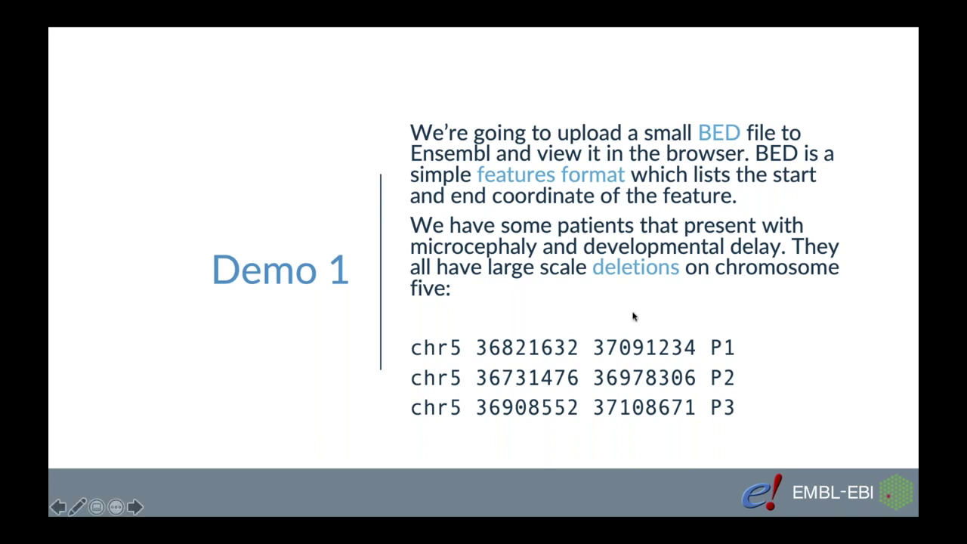
End the slideshow and return to editing slide 8, the Demo 1 BED-file slide.
key("Escape")
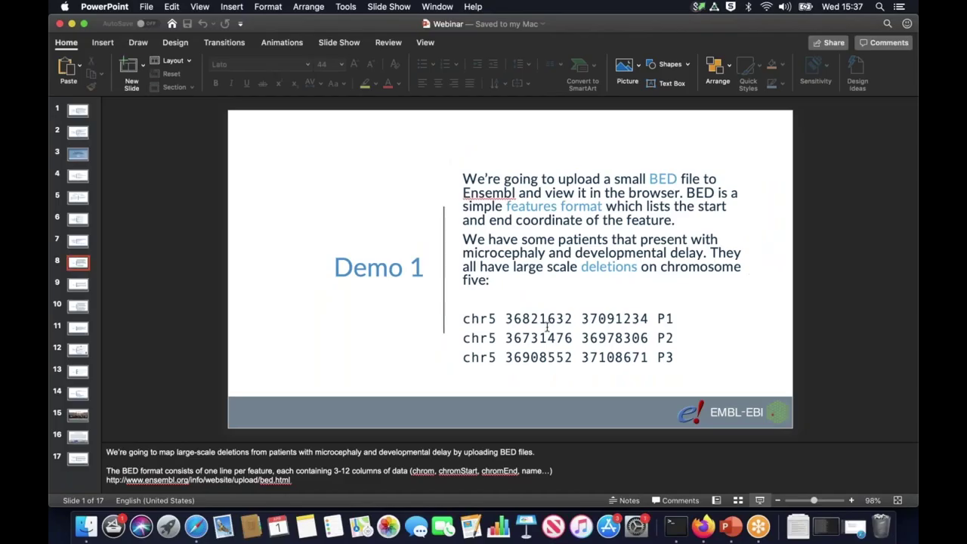
Switch to Firefox and scroll the Ensembl Release 99 home page down to its tool tiles.
left_click(464, 317)
key("super+Tab")
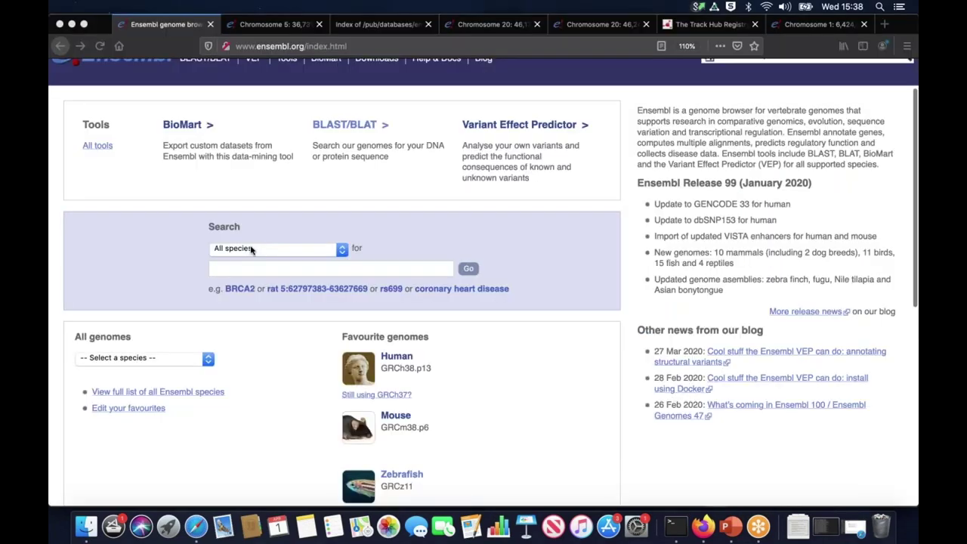
key("super+l")
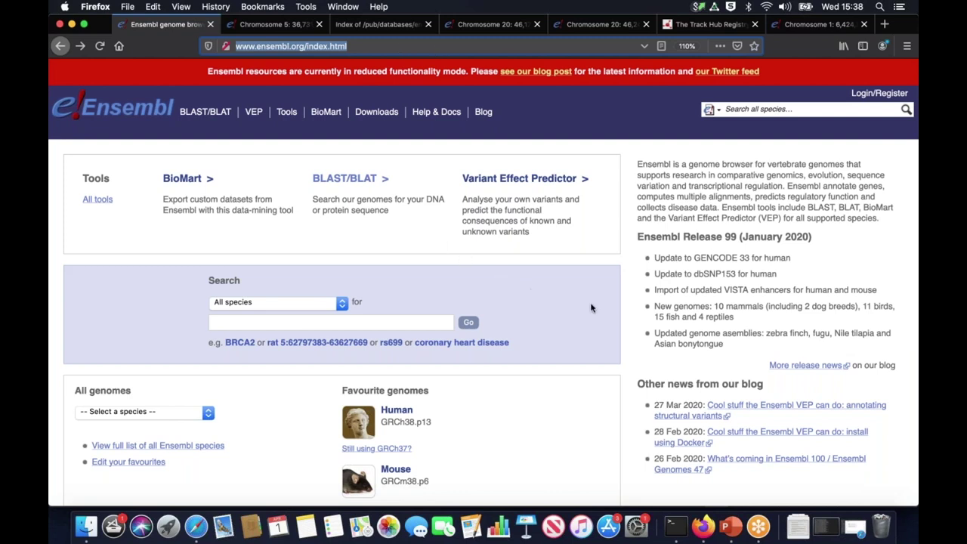
left_click(627, 341)
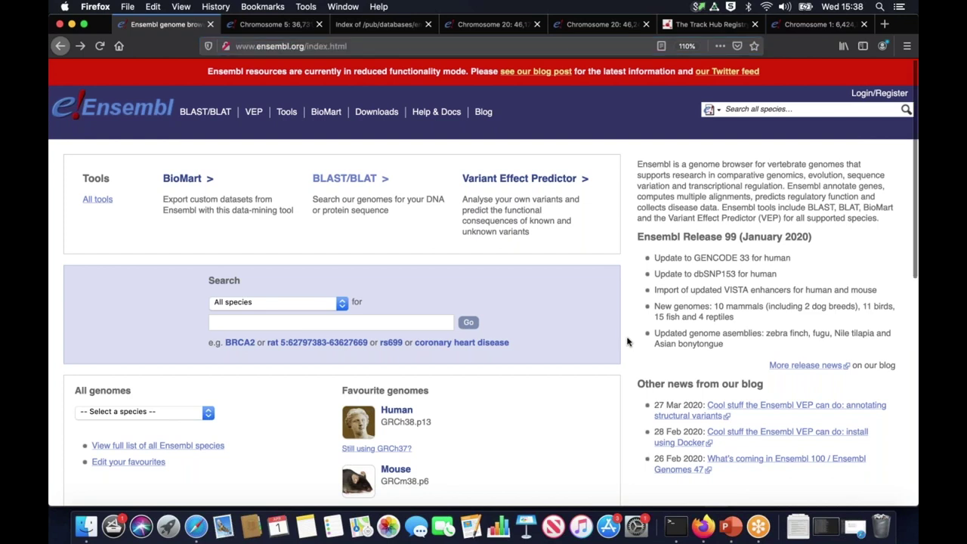
scroll(627, 341, "down", 1)
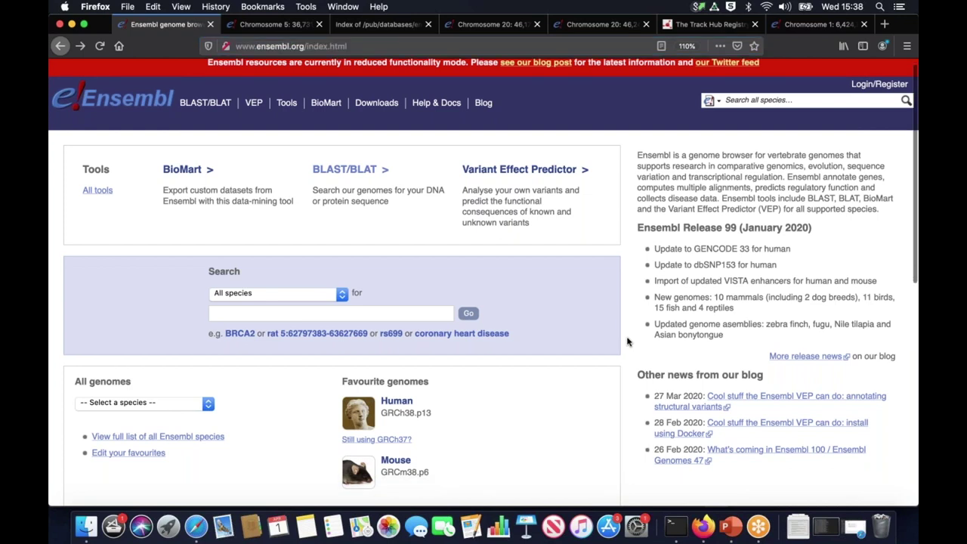
scroll(627, 342, "down", 1)
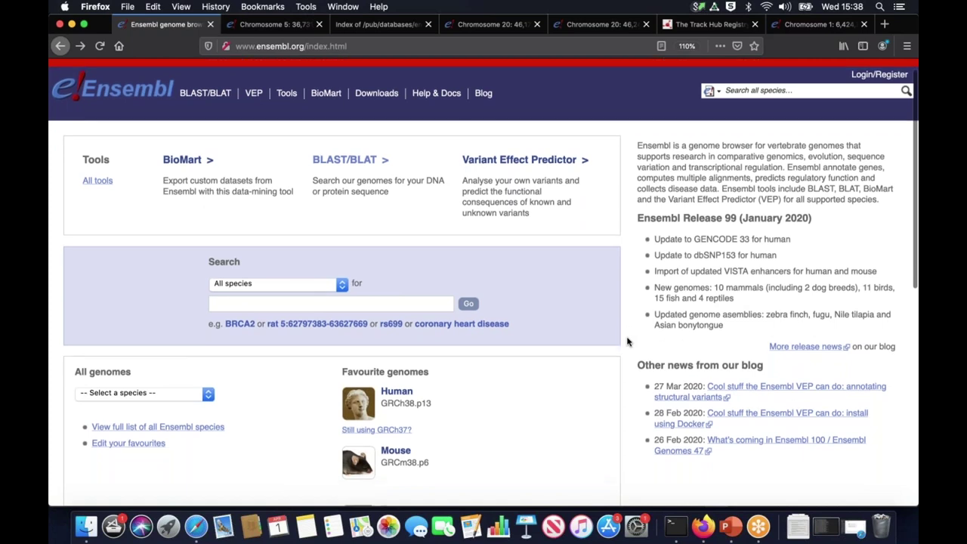
scroll(627, 341, "down", 5)
scroll(627, 342, "down", 2)
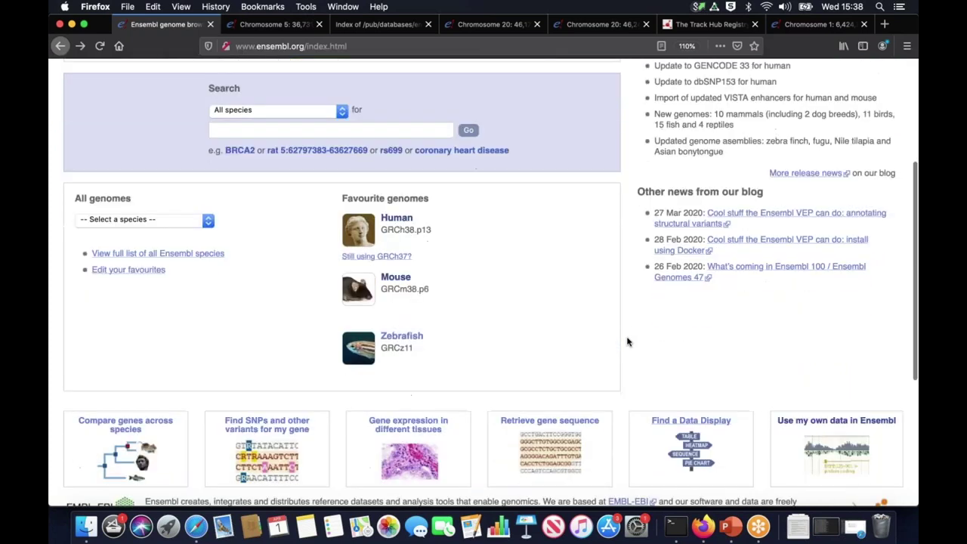
scroll(627, 341, "down", 3)
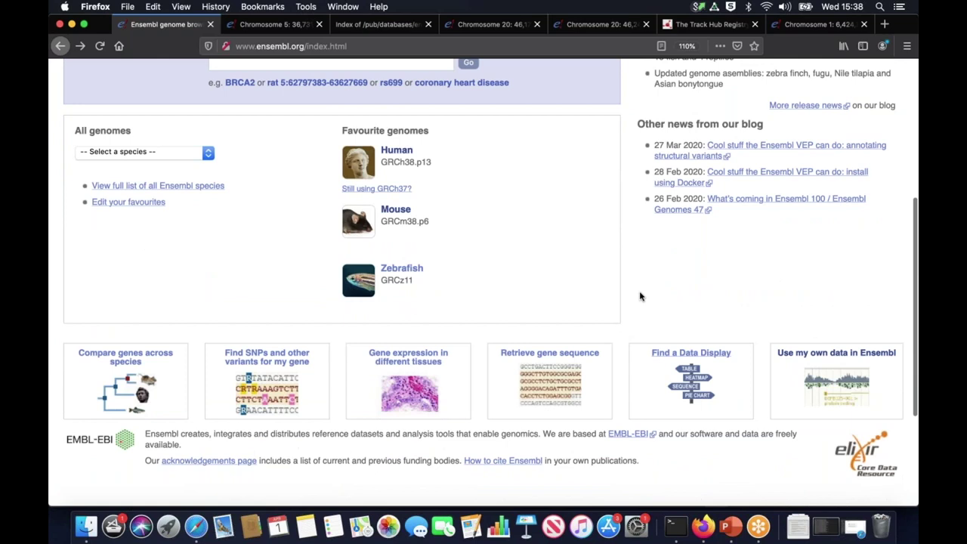
Open the 'Use my own data in Ensembl' guide, then its supported file types page.
left_click(786, 358)
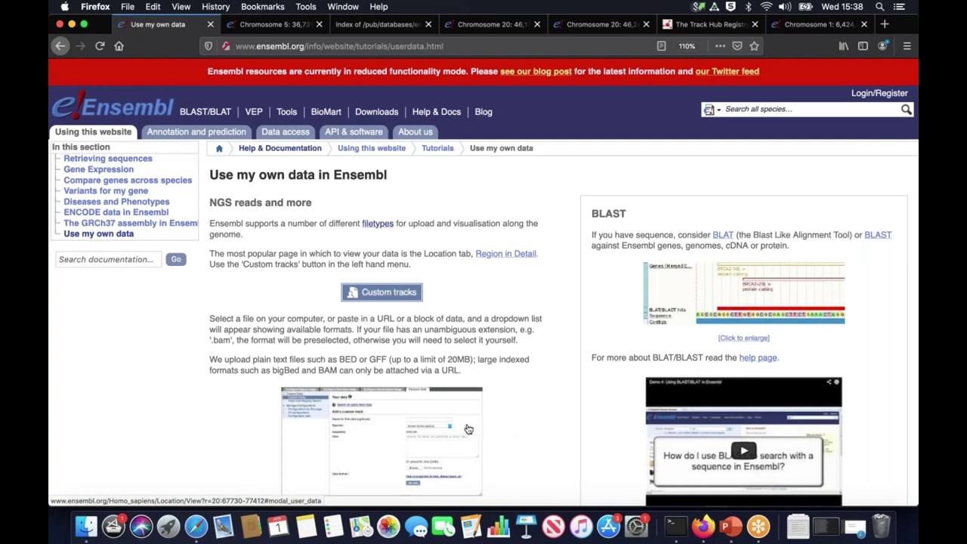
left_click(383, 229)
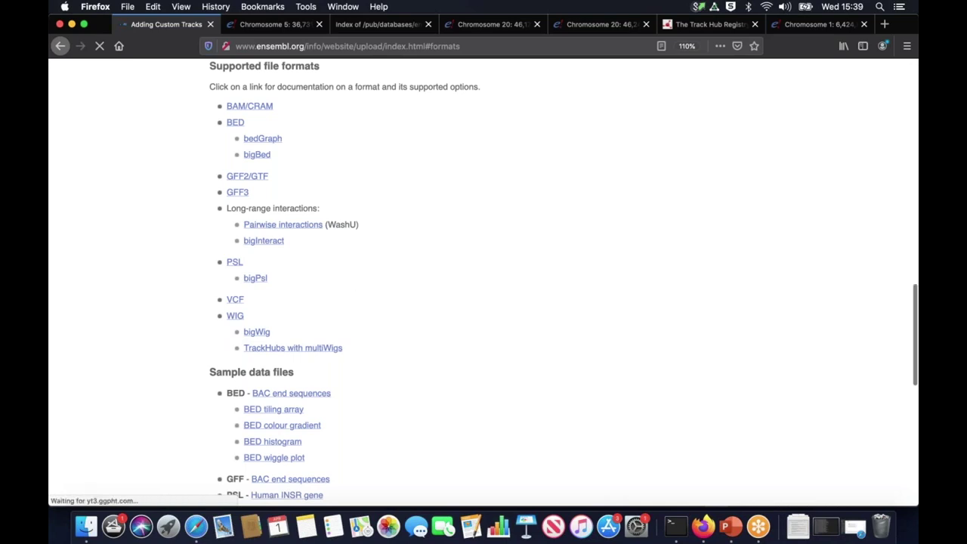
Read the BED format's required fields, then go back to the 'Use my own data in Ensembl' page.
left_click(235, 125)
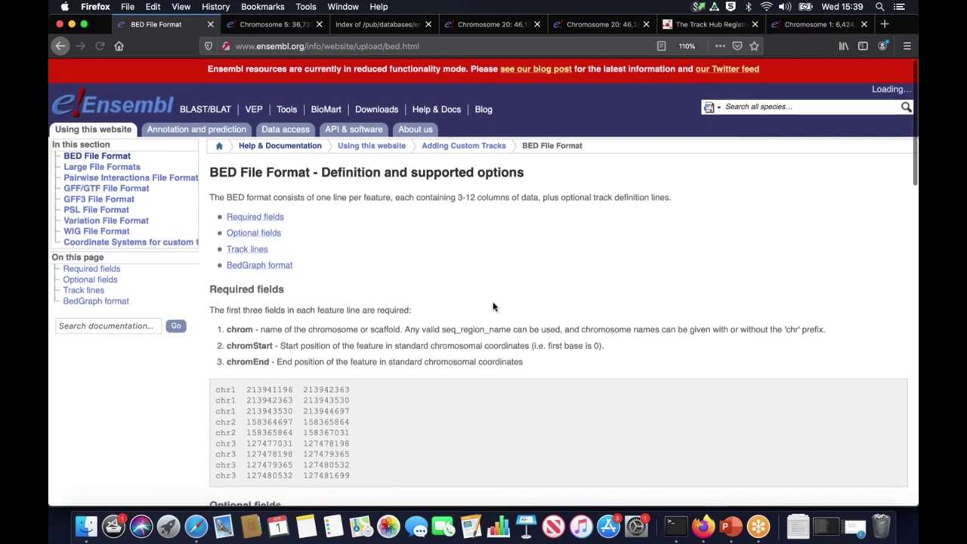
scroll(492, 306, "down", 2)
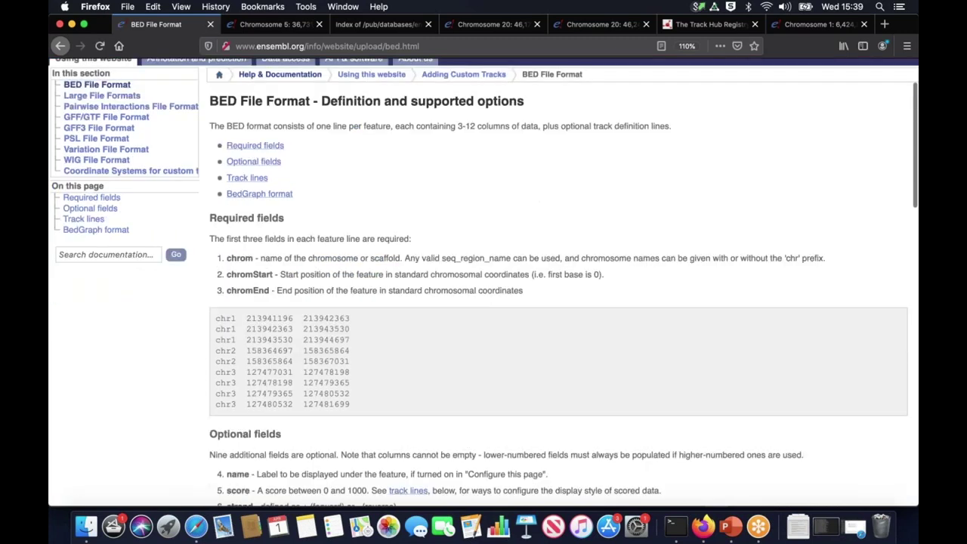
scroll(483, 282, "down", 1)
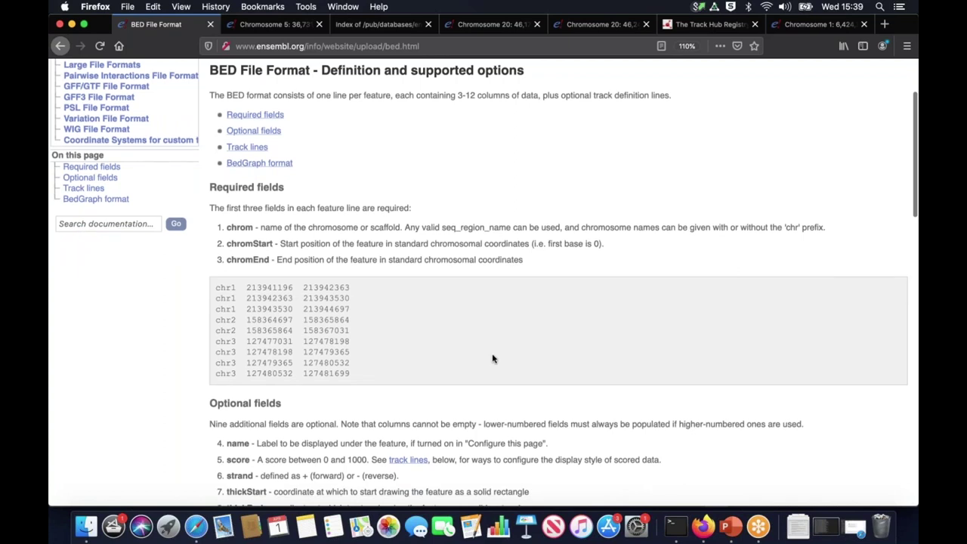
scroll(493, 359, "down", 3)
scroll(492, 359, "up", 5)
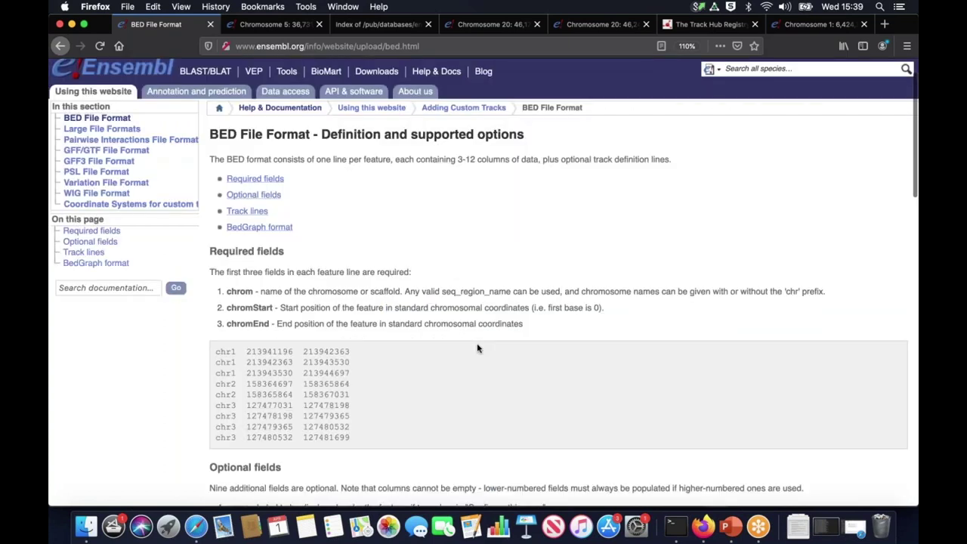
left_click(61, 46)
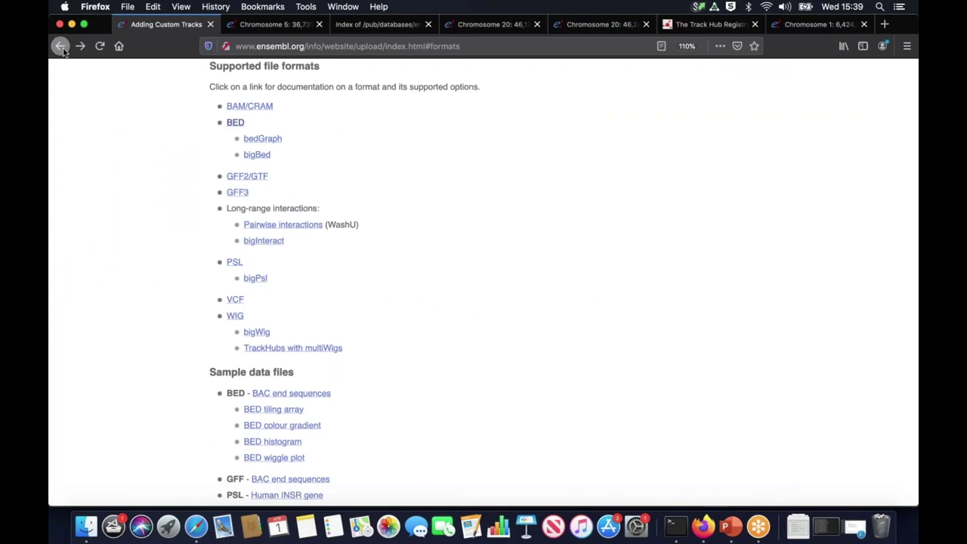
left_click(61, 47)
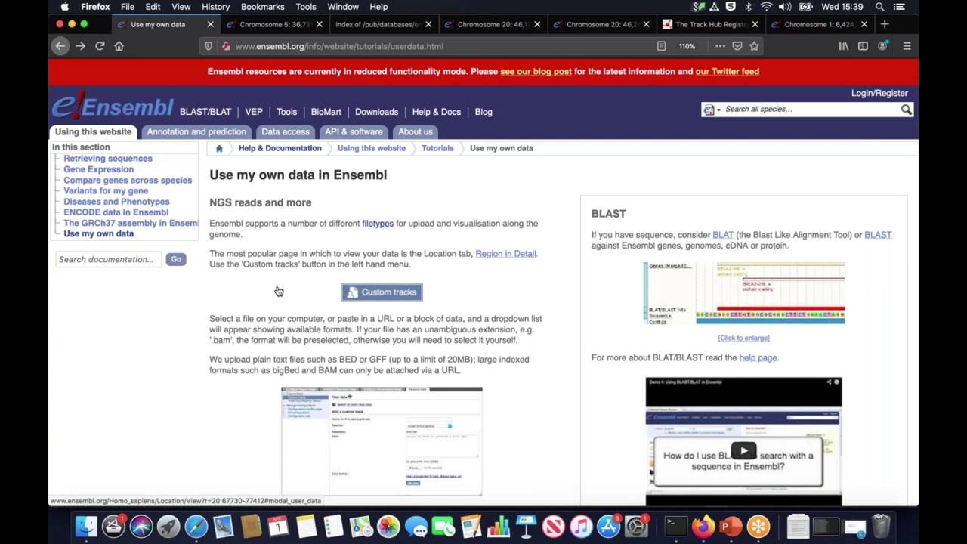
Return to the Ensembl home page and open the Human GRCh38.p13 species page.
left_click(96, 111)
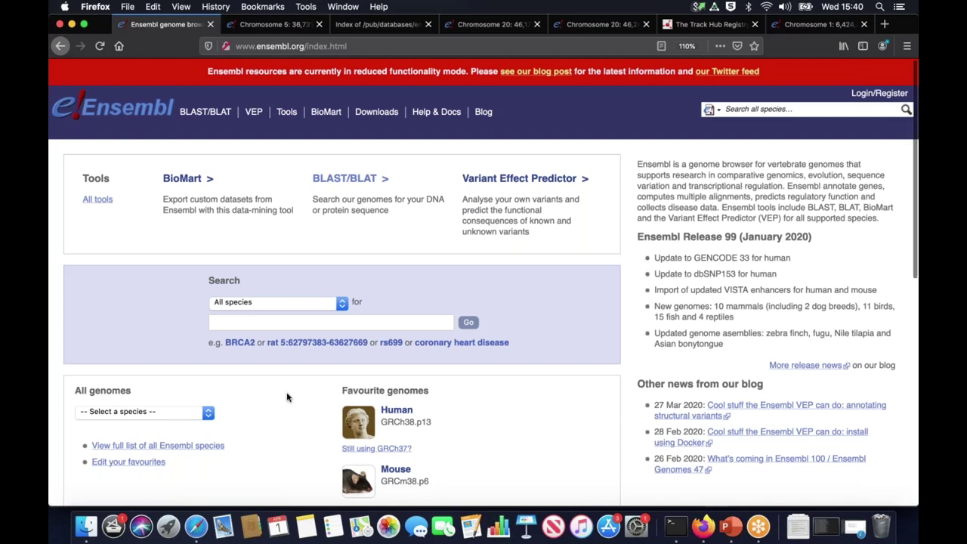
scroll(287, 397, "down", 1)
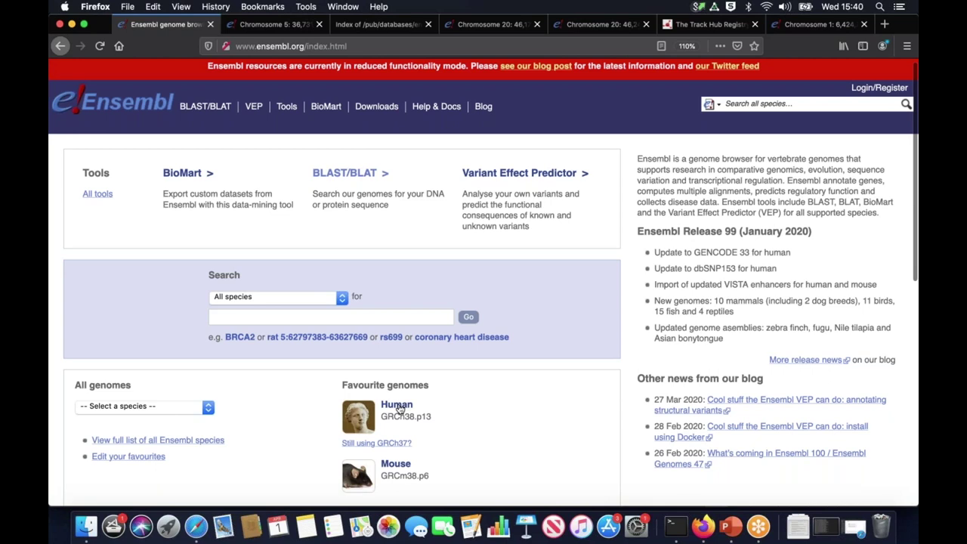
left_click(399, 409)
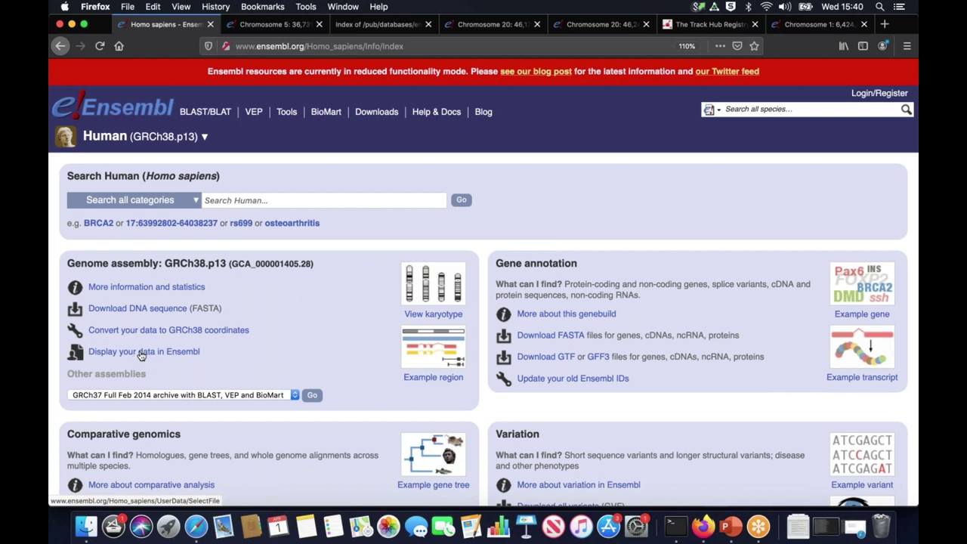
Start a custom track named 'BED demo' and clear the wrongly pasted BAM address from its data box.
left_click(141, 352)
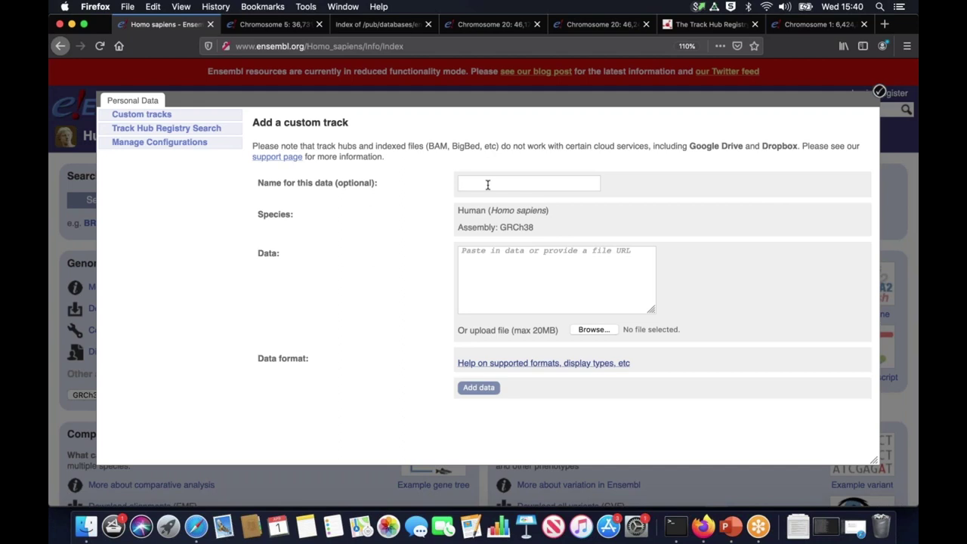
type("BE")
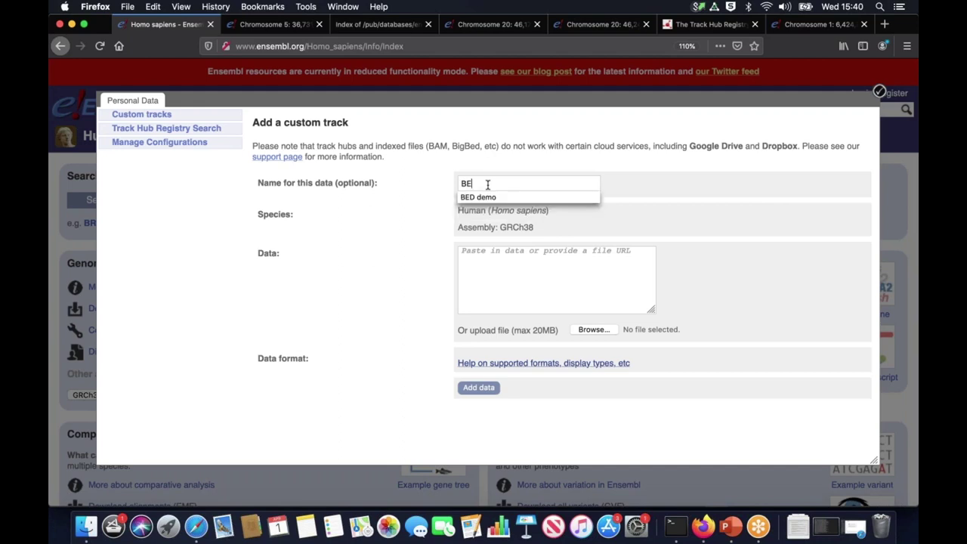
type("D demo")
left_click(471, 226)
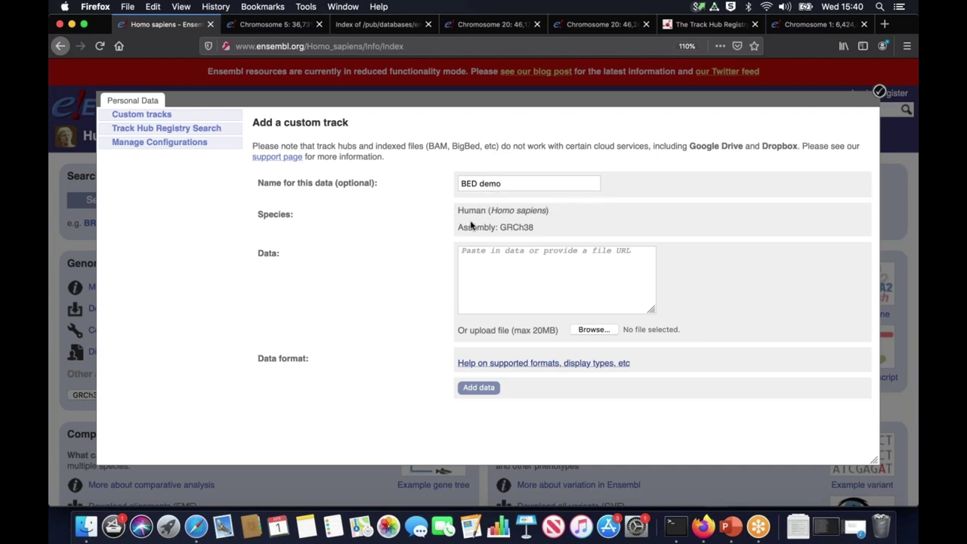
left_click(485, 262)
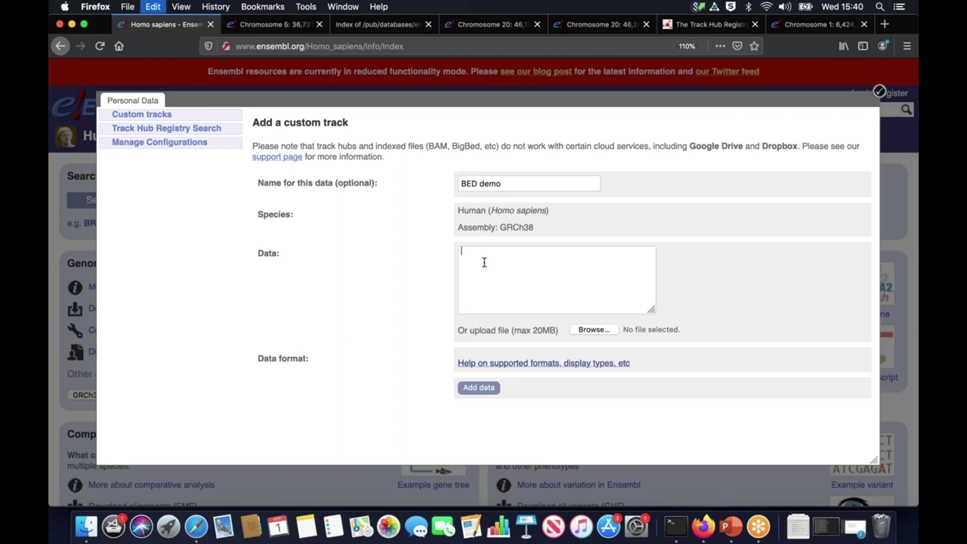
type("http://ftp.ebi.ac.uk/pub/databases/ensembl/training/emily_BAM/GRCh38.20.illumina.merged.1.bam")
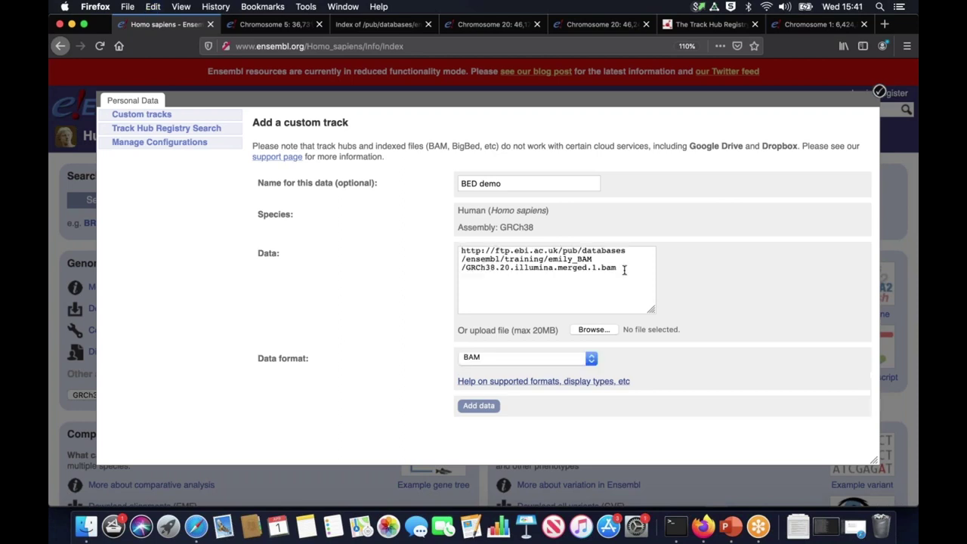
key("super+a")
key("BackSpace")
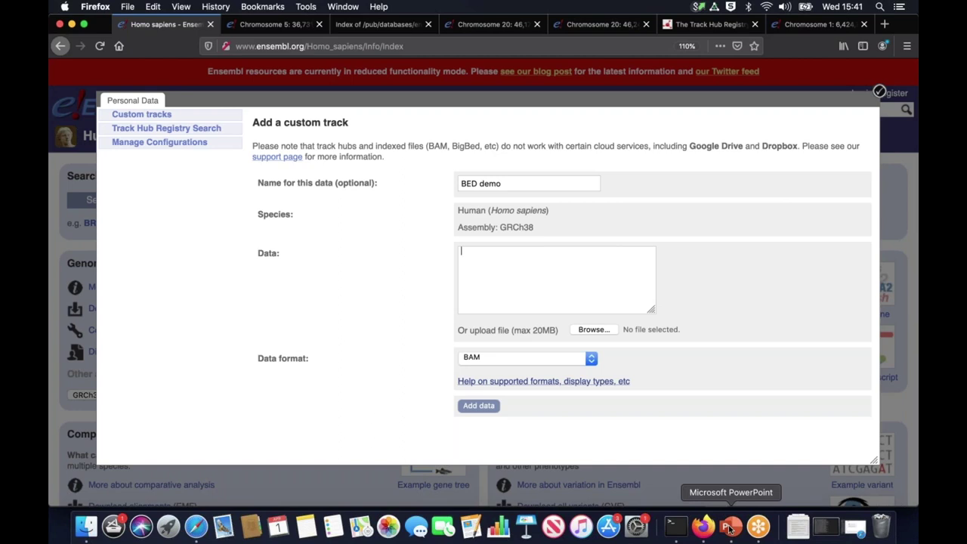
Copy the three chr5 deletion lines from the Demo 1 slide in PowerPoint.
left_click(729, 529)
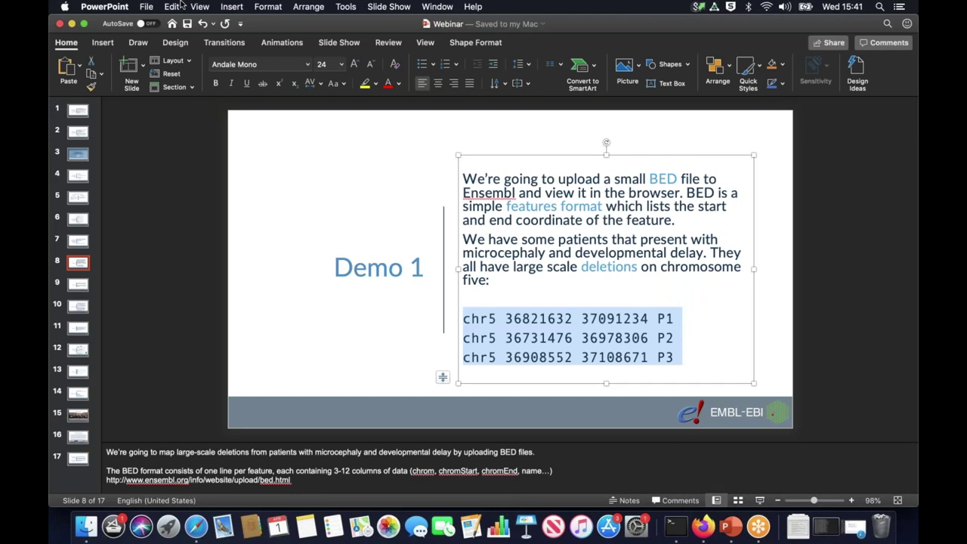
left_click(180, 6)
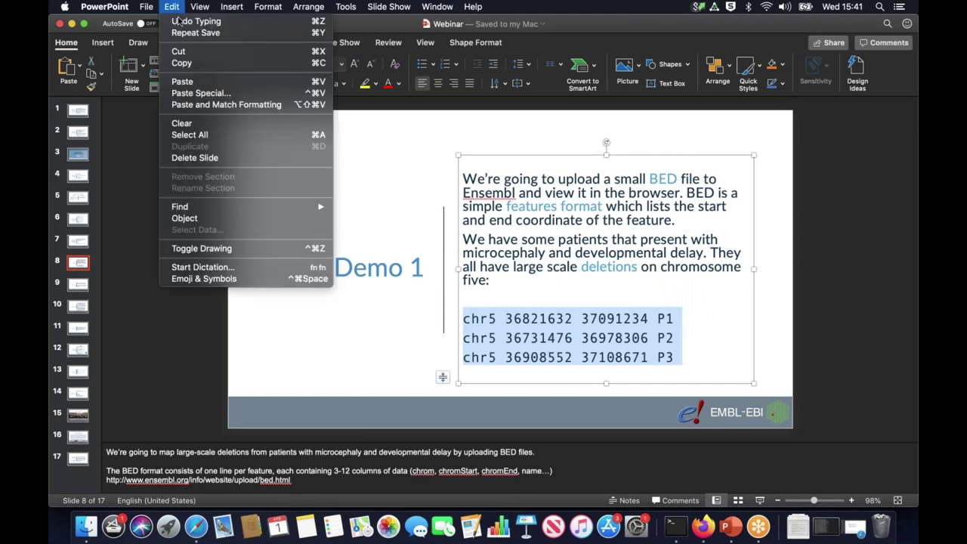
left_click(182, 63)
Return to Firefox and navigate back to the Human species page.
left_click(702, 527)
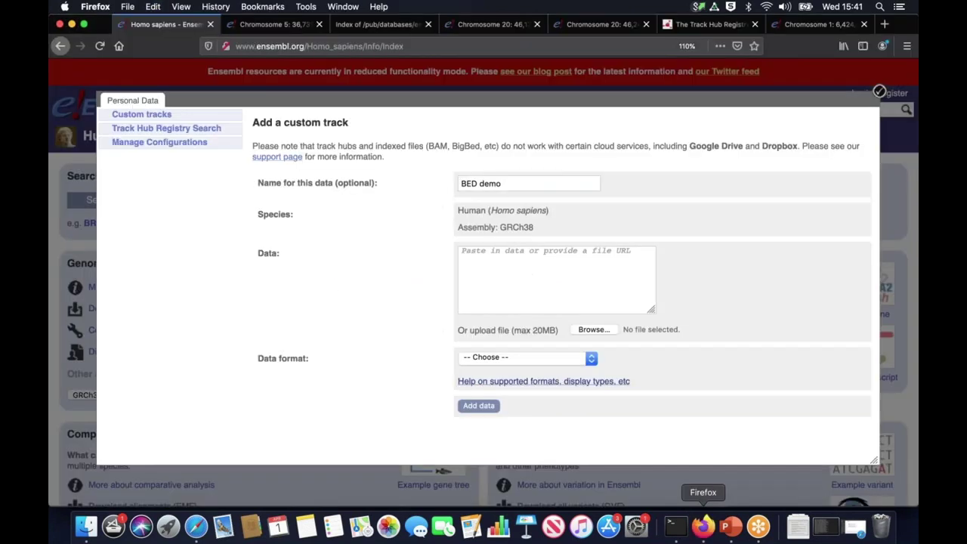
left_click(479, 264)
key("super+v")
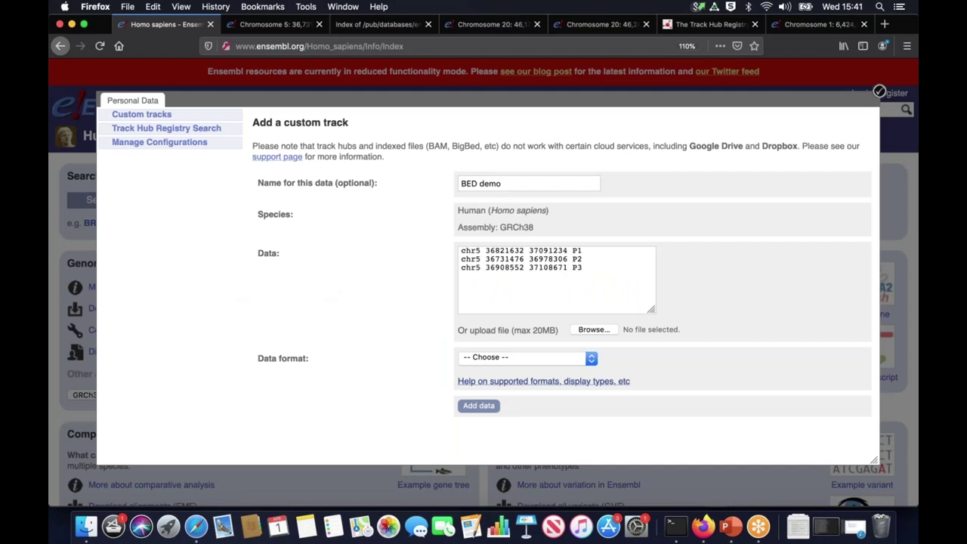
left_click(60, 46)
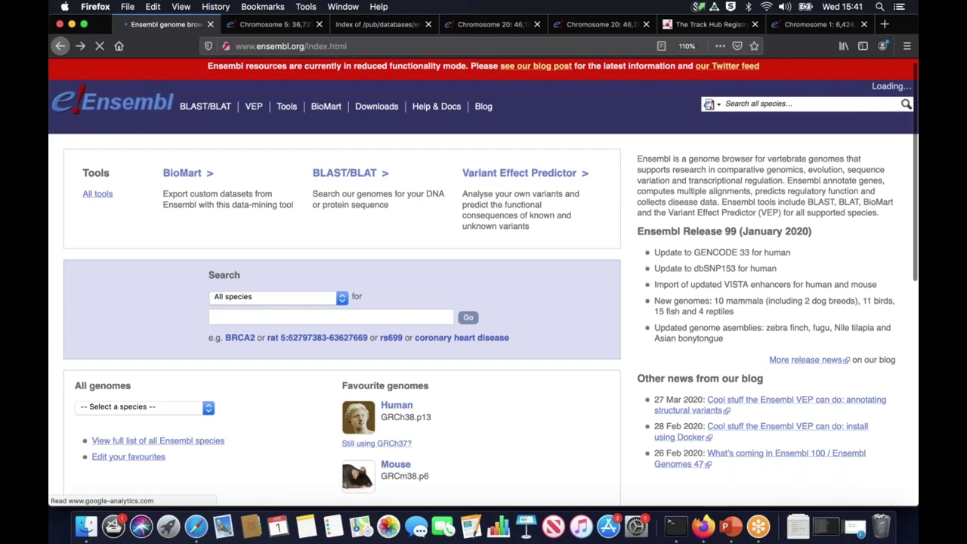
left_click(79, 46)
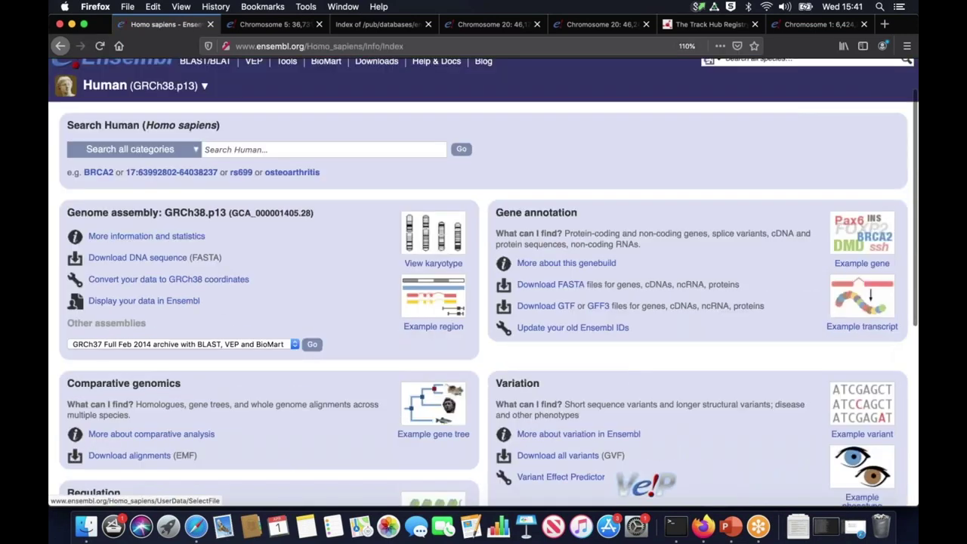
Open the custom track form, paste the chr5 BED lines P1–P3, and name it 'BED demo'.
left_click(143, 301)
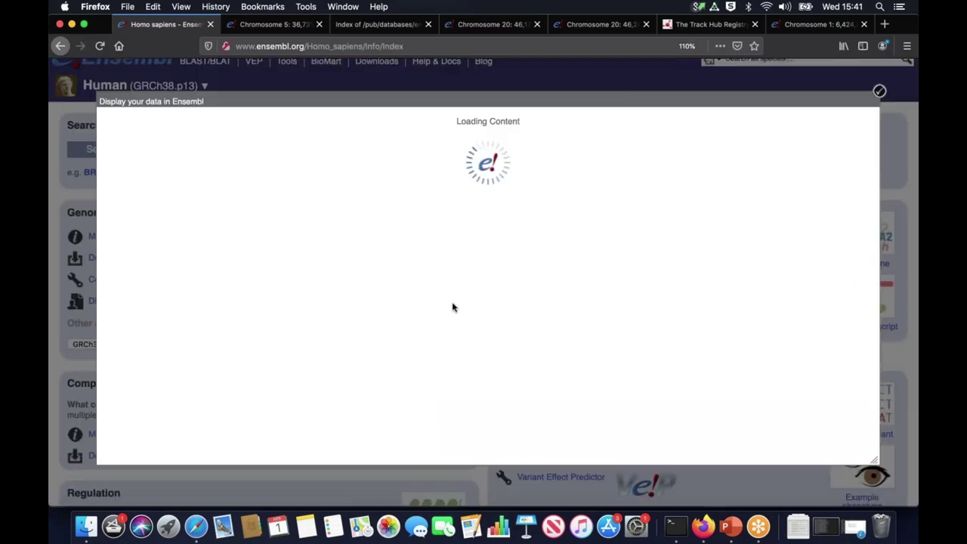
key("super+v")
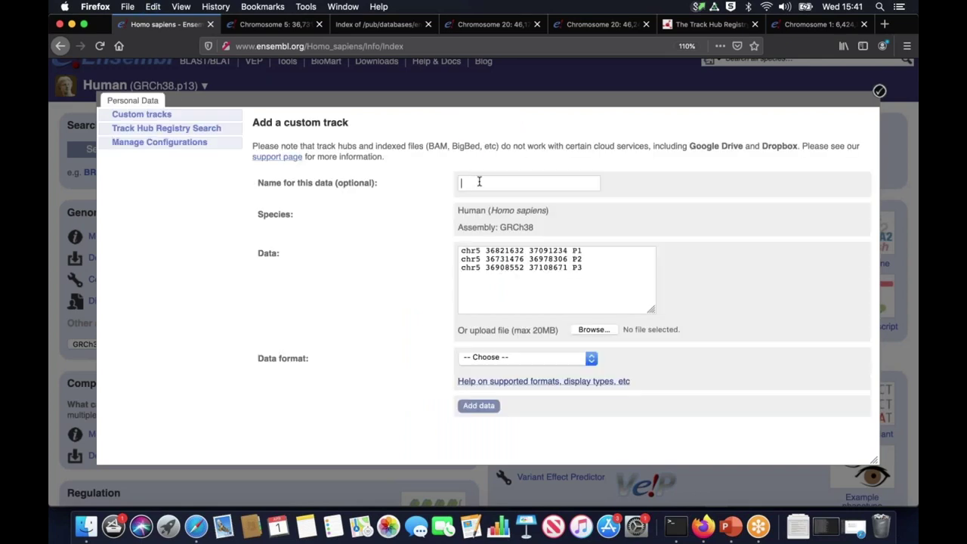
type("B")
key("Down")
key("Down")
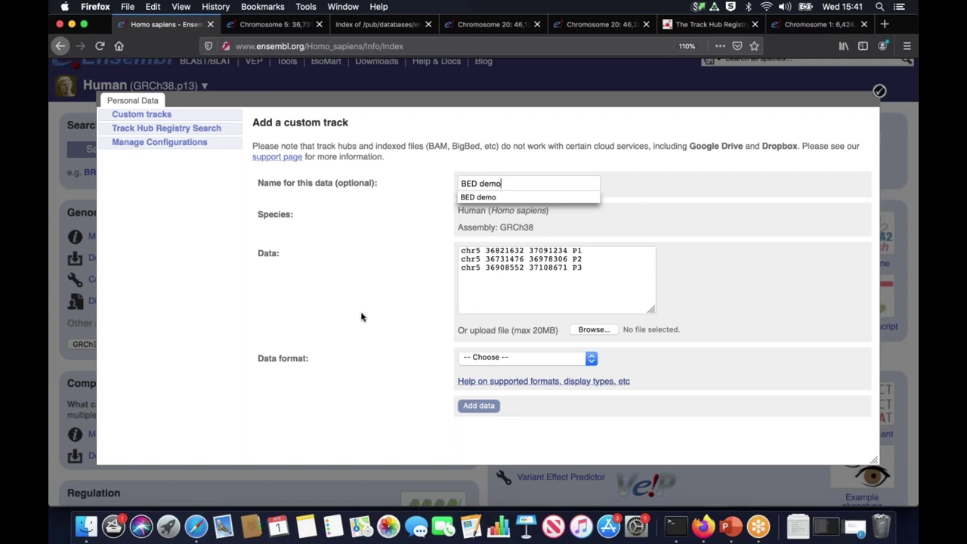
key("Return")
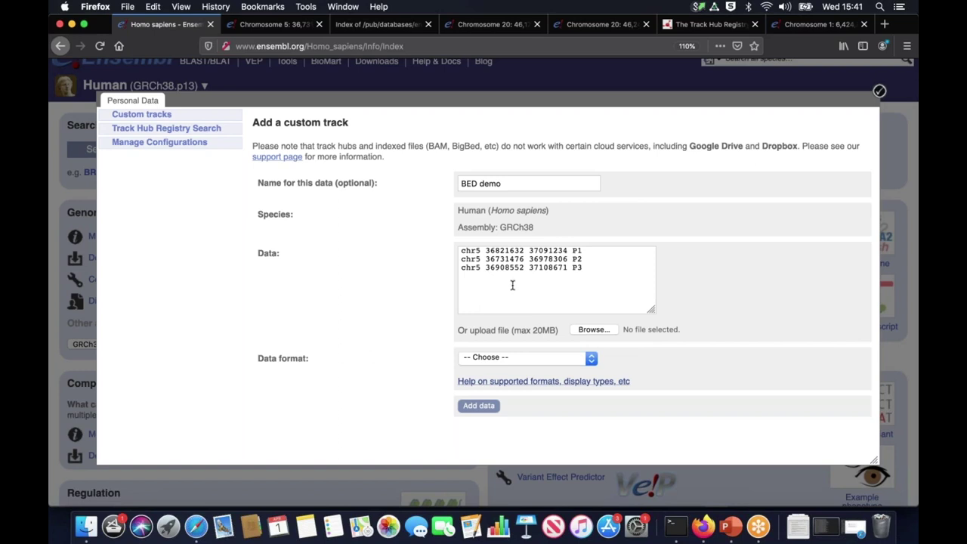
Choose BED as the data format, reselecting it after the 'Please select a format' warning.
left_click(531, 359)
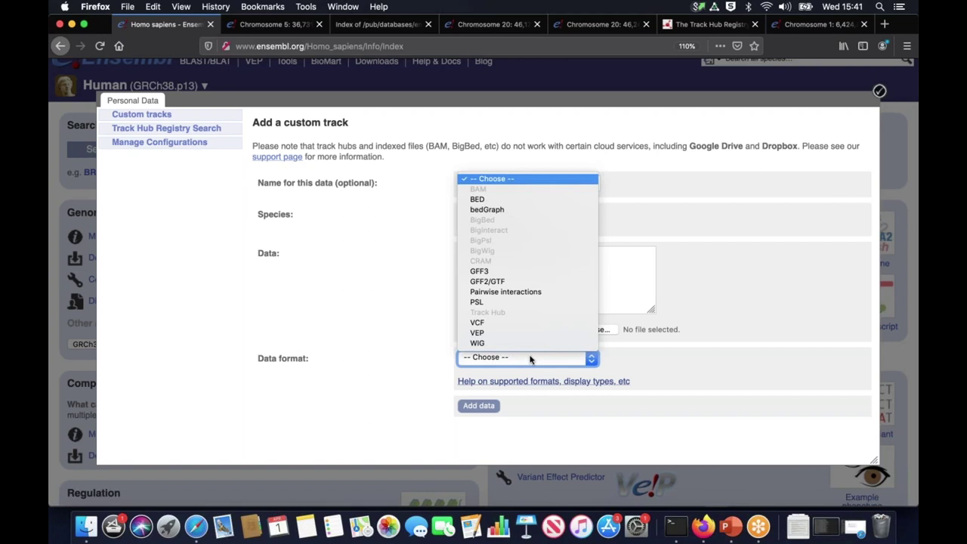
left_click(477, 199)
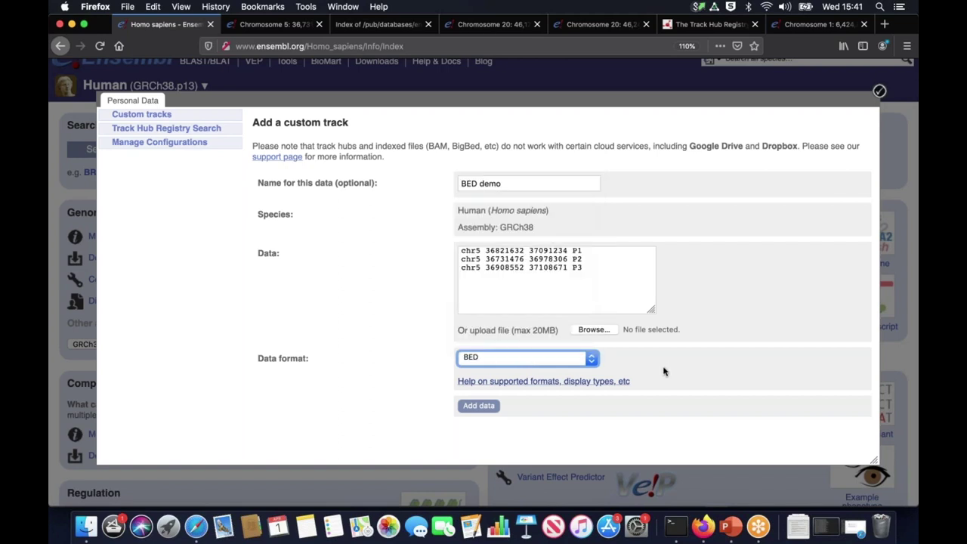
left_click(591, 268)
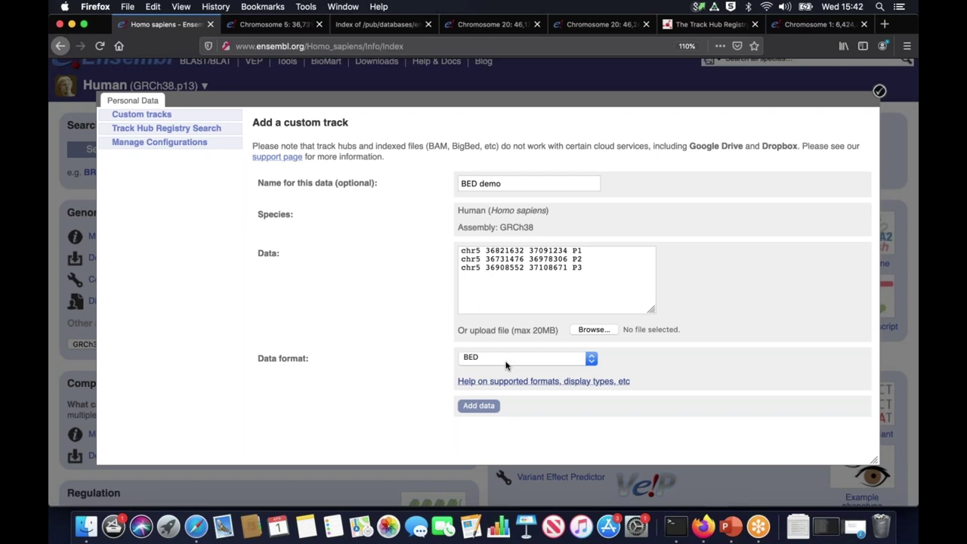
left_click(477, 409)
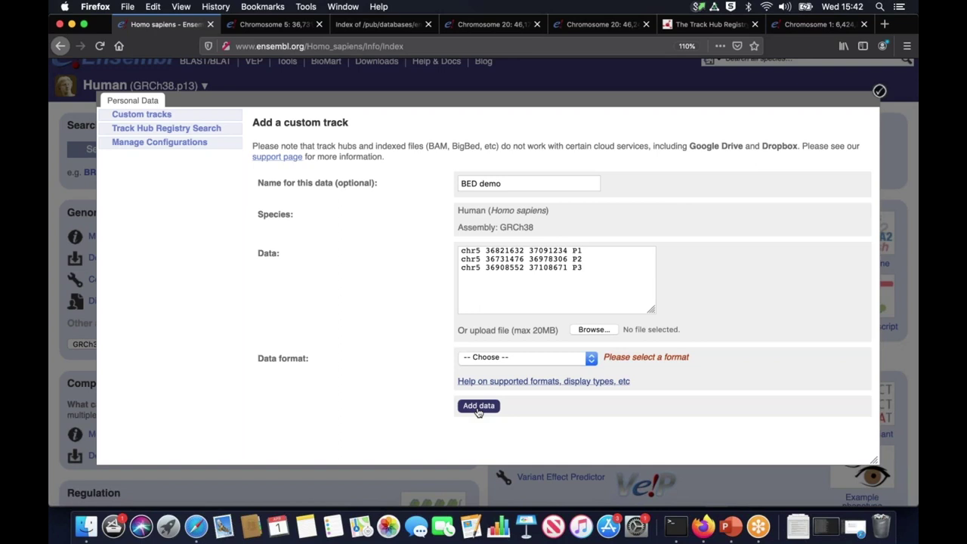
left_click(491, 360)
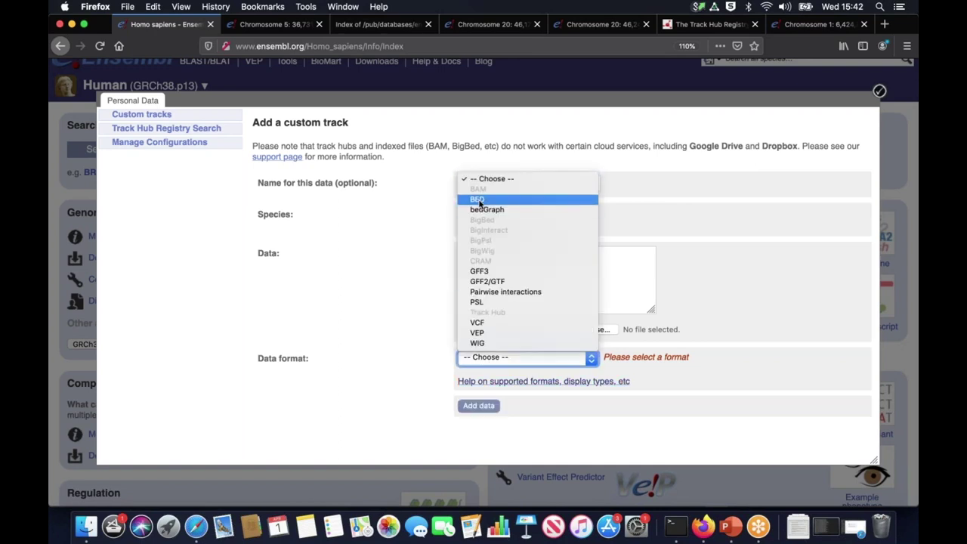
left_click(479, 201)
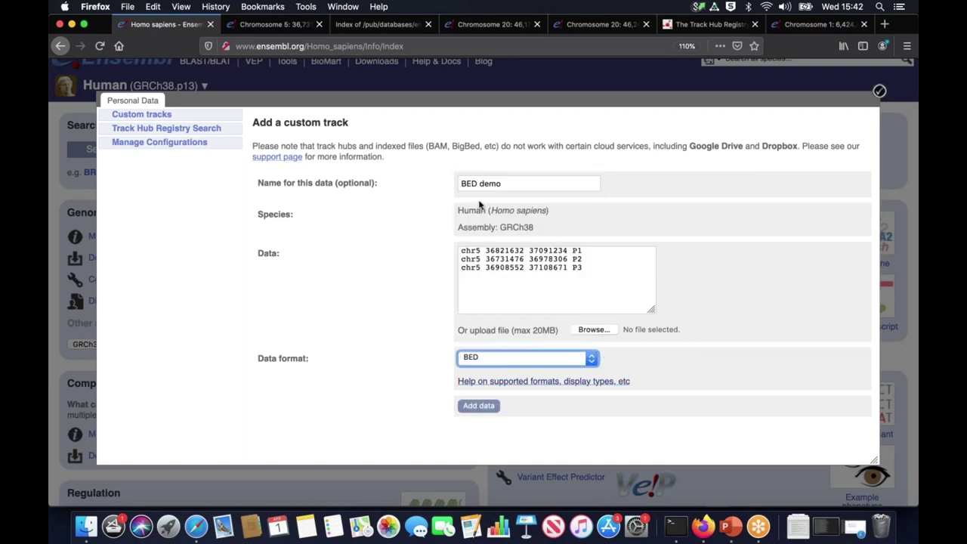
left_click(477, 408)
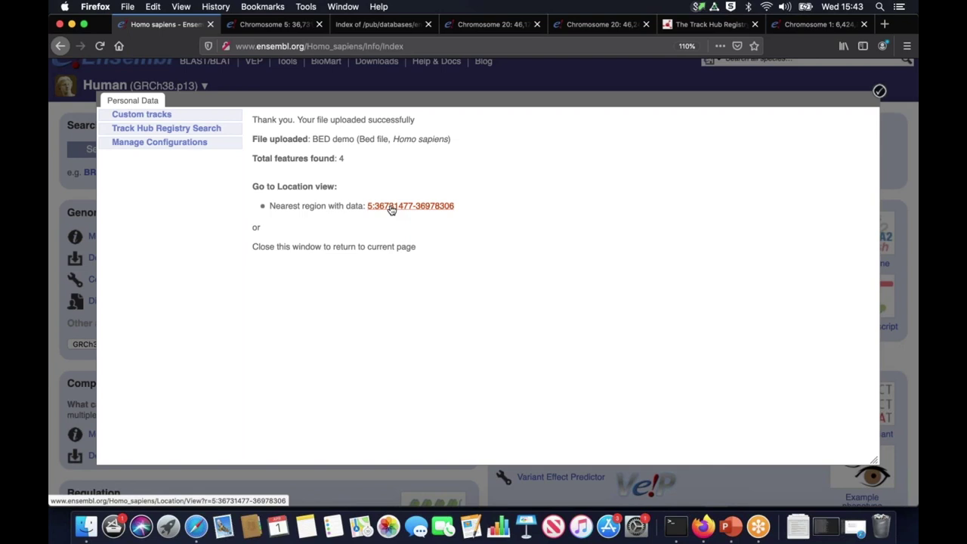
left_click(391, 207)
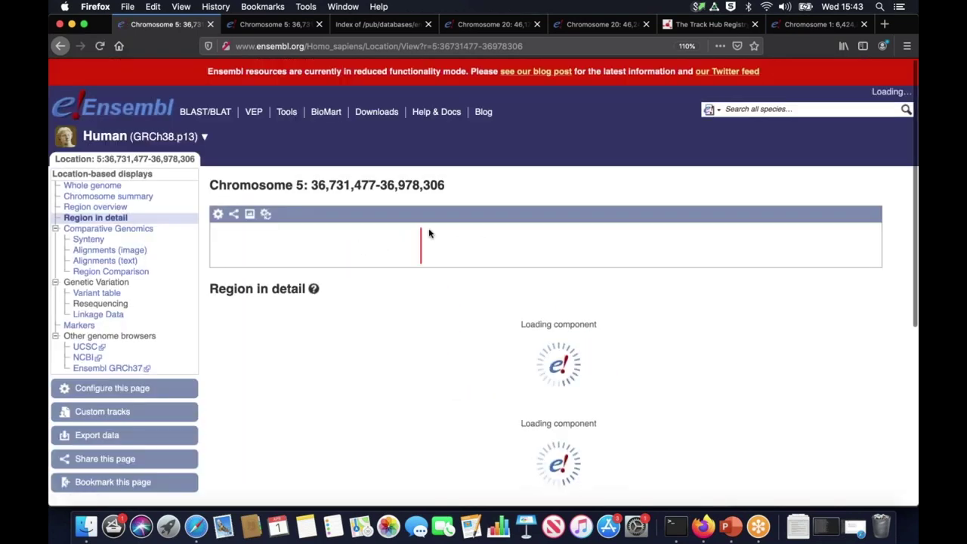
Scroll down the chromosome 5:36,731,477-36,978,306 view through its gene, contig and regulatory tracks.
scroll(890, 189, "down", 1)
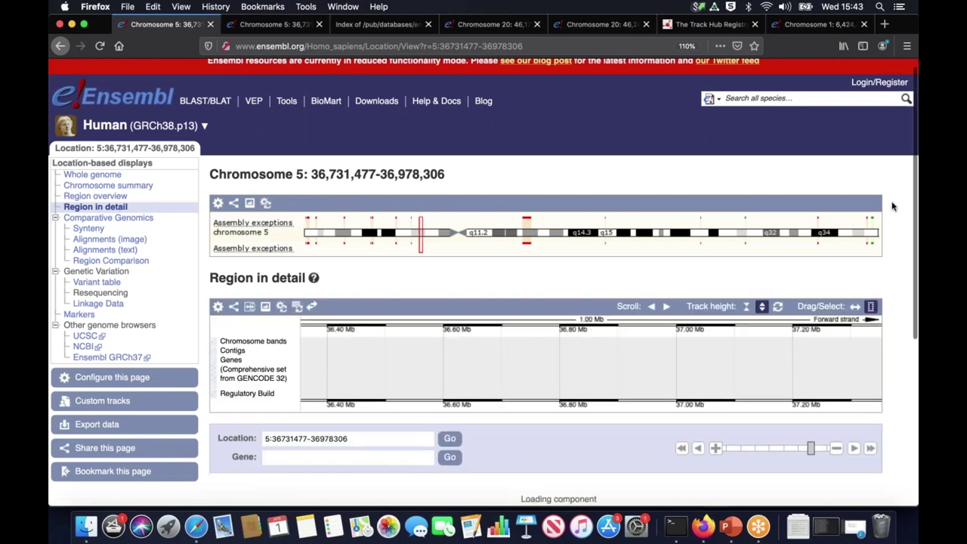
scroll(892, 206, "down", 1)
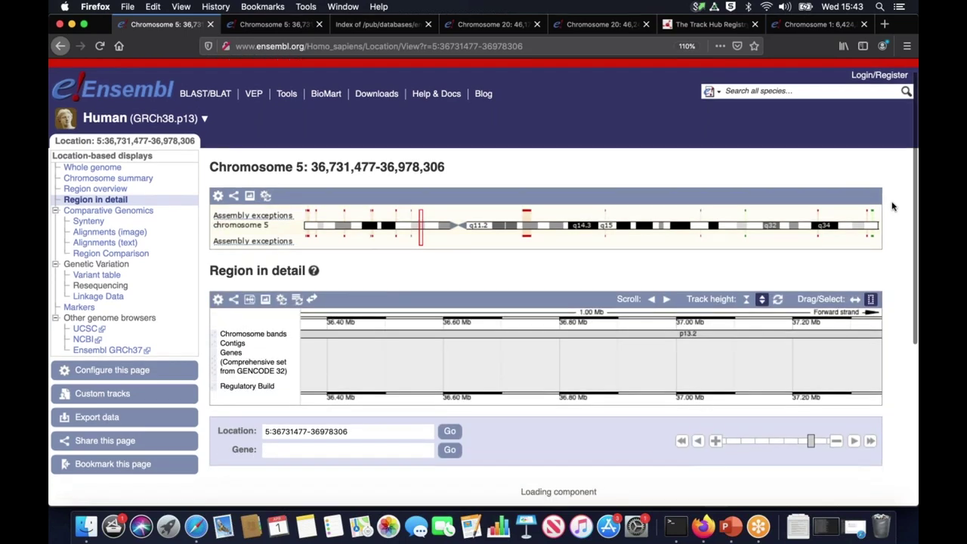
scroll(894, 216, "down", 1)
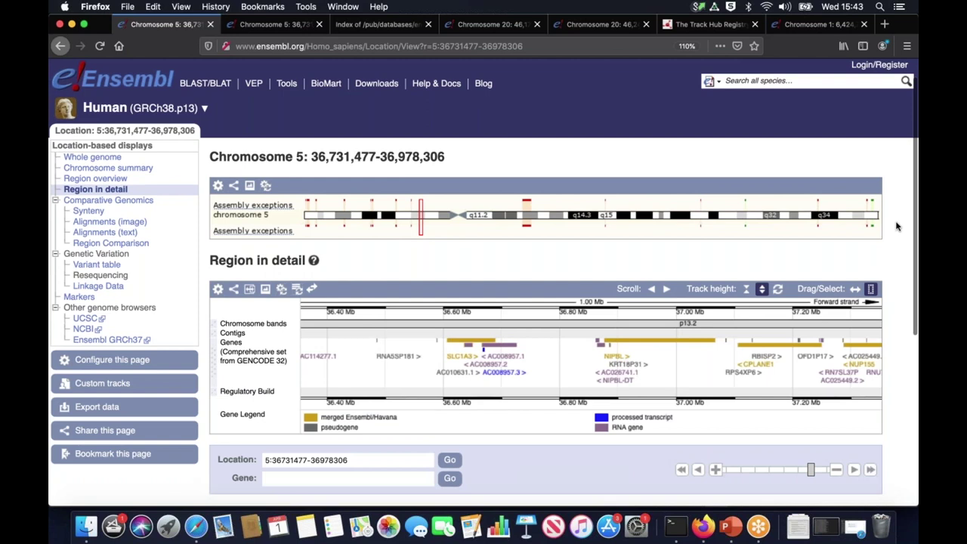
scroll(897, 226, "down", 2)
scroll(897, 252, "down", 1)
scroll(897, 254, "down", 5)
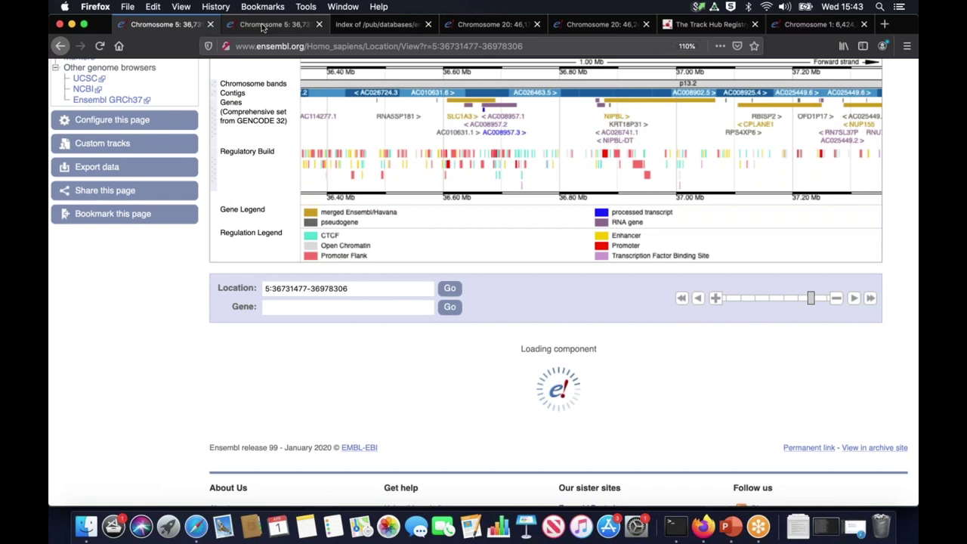
Switch to the second chromosome 5 page and scroll to the BED demo track's P1, P2, P3 features.
left_click(263, 28)
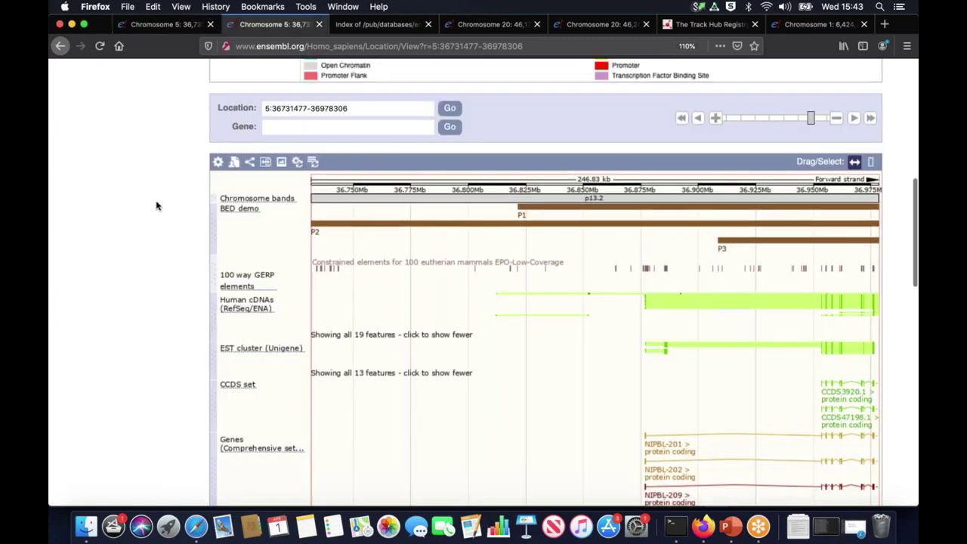
scroll(157, 208, "up", 1)
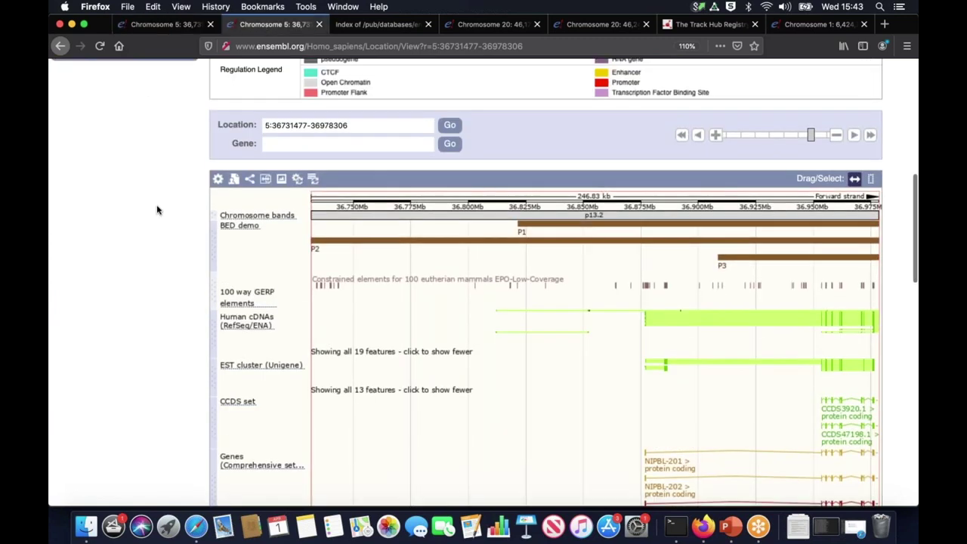
scroll(157, 210, "down", 2)
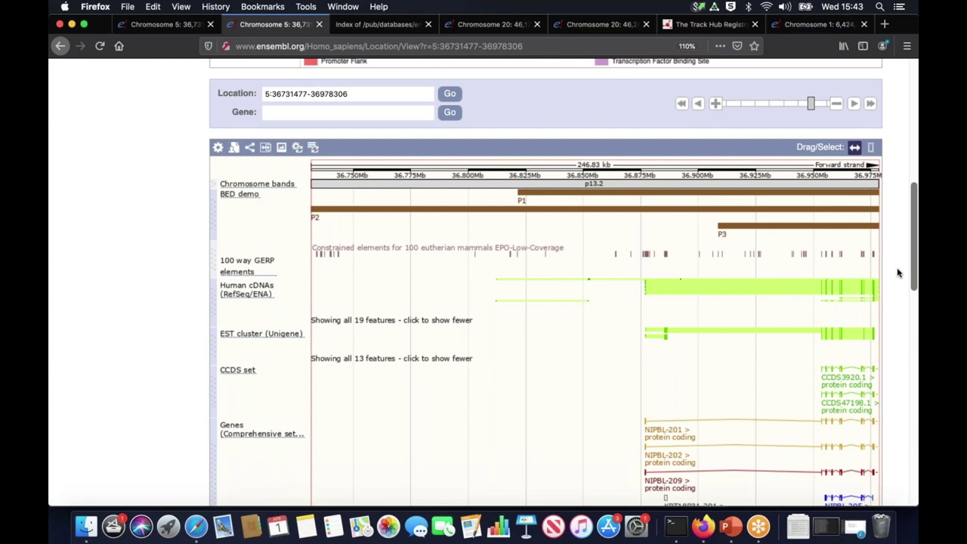
scroll(898, 272, "down", 1)
scroll(898, 273, "down", 3)
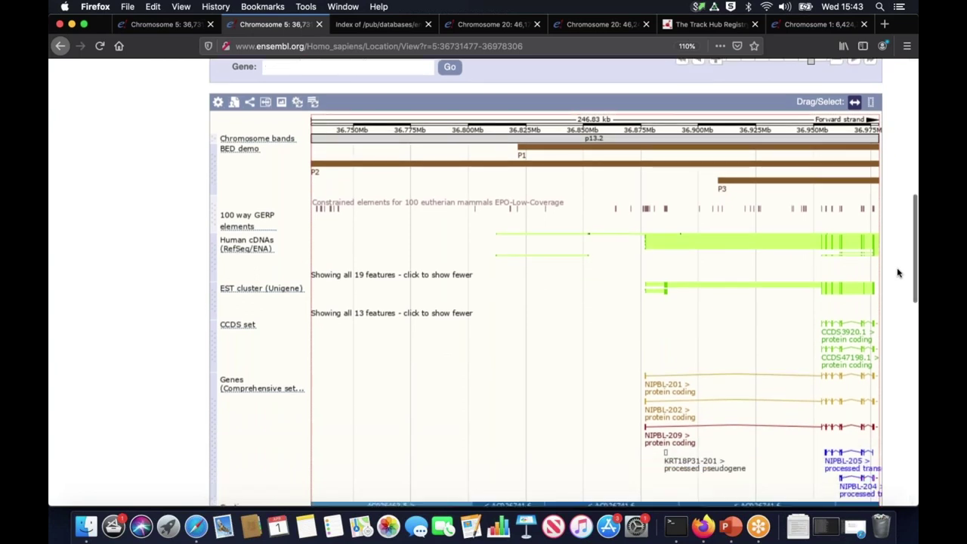
scroll(898, 273, "down", 1)
scroll(898, 273, "down", 5)
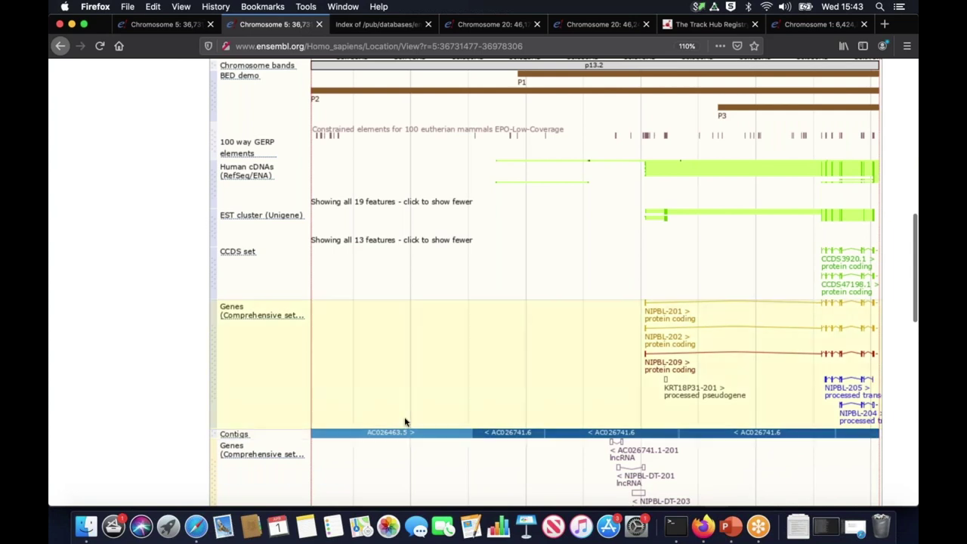
scroll(405, 421, "up", 1)
scroll(698, 375, "up", 2)
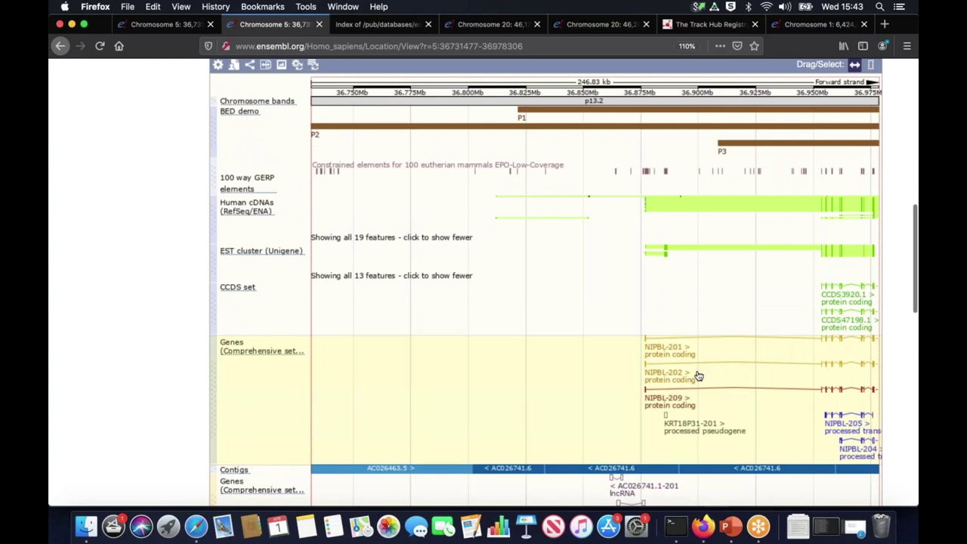
scroll(698, 375, "up", 1)
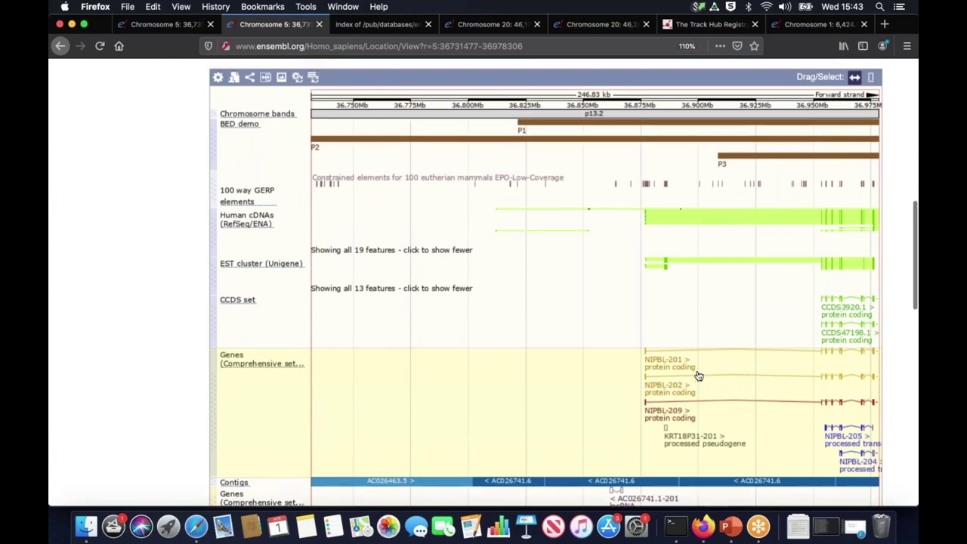
scroll(698, 376, "up", 3)
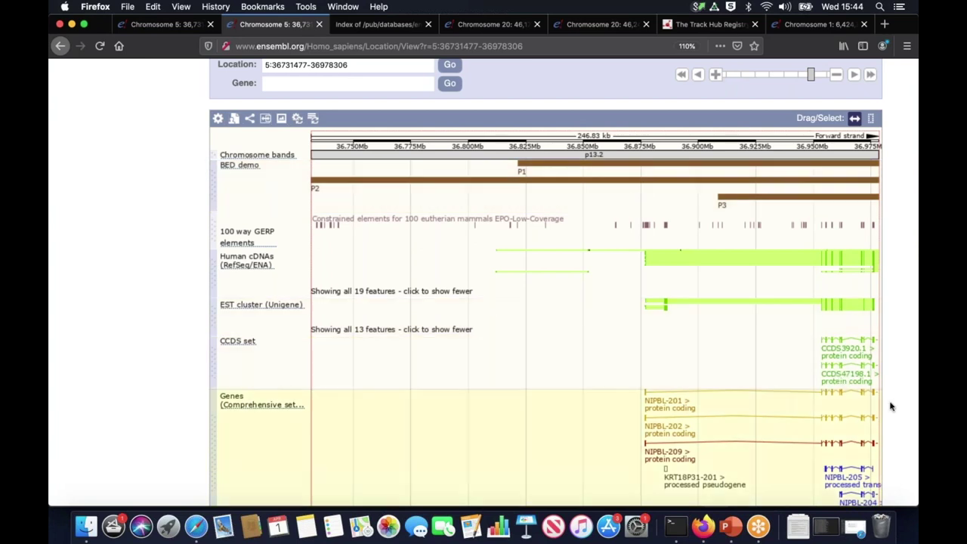
scroll(891, 384, "up", 1)
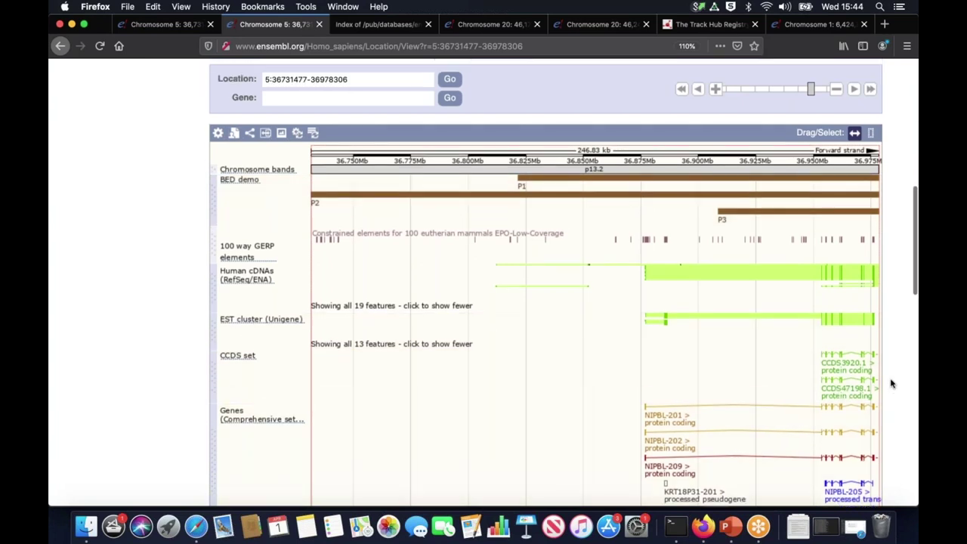
scroll(891, 384, "up", 1)
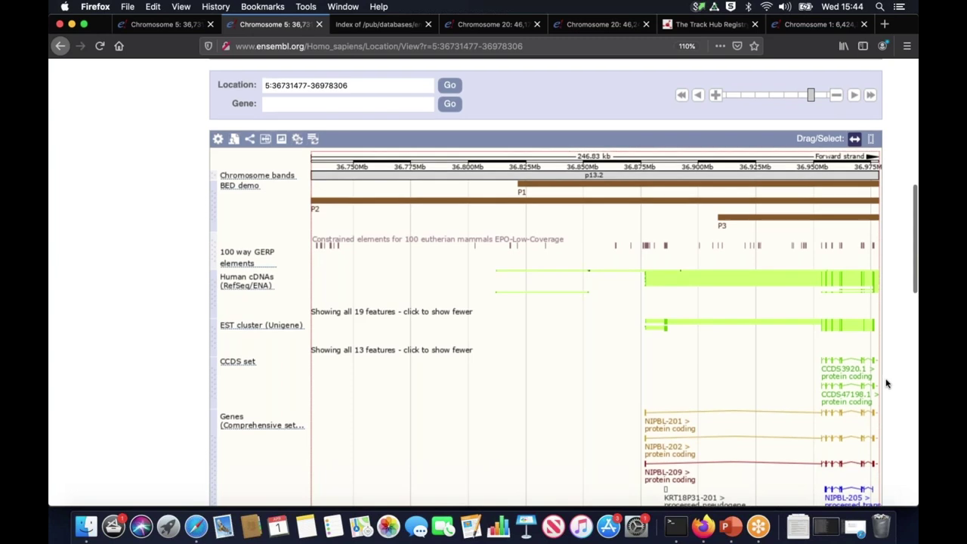
left_click_drag(218, 214, 232, 276)
left_click(233, 277)
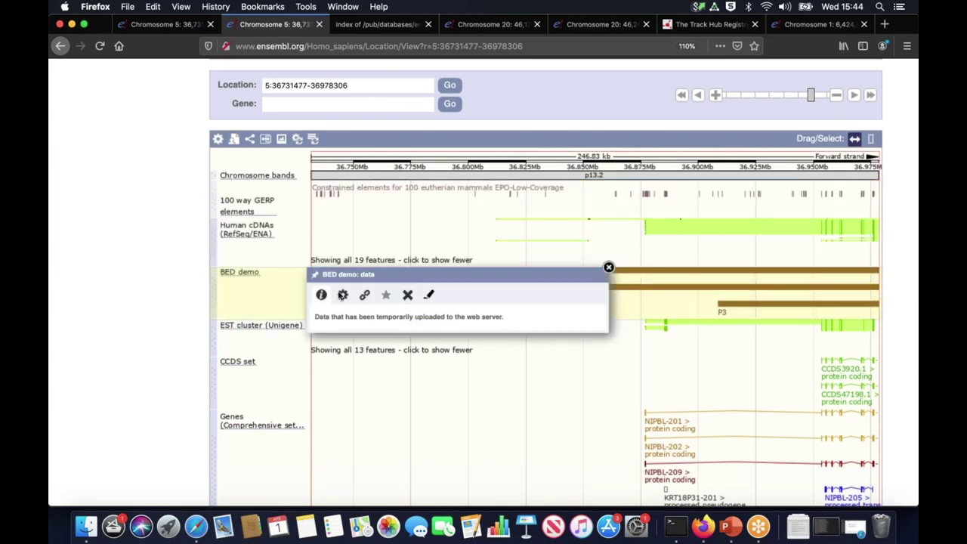
left_click(342, 295)
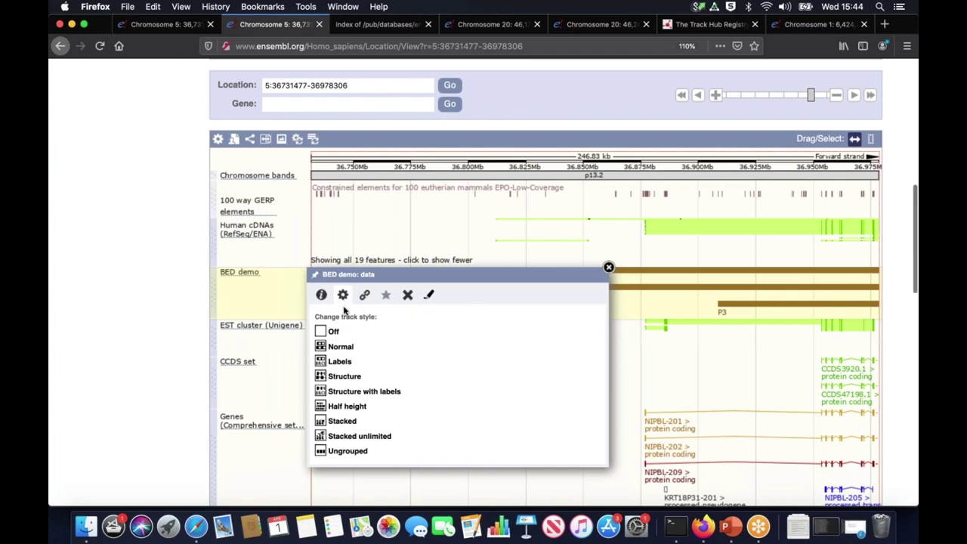
scroll(344, 308, "down", 1)
scroll(344, 308, "down", 1)
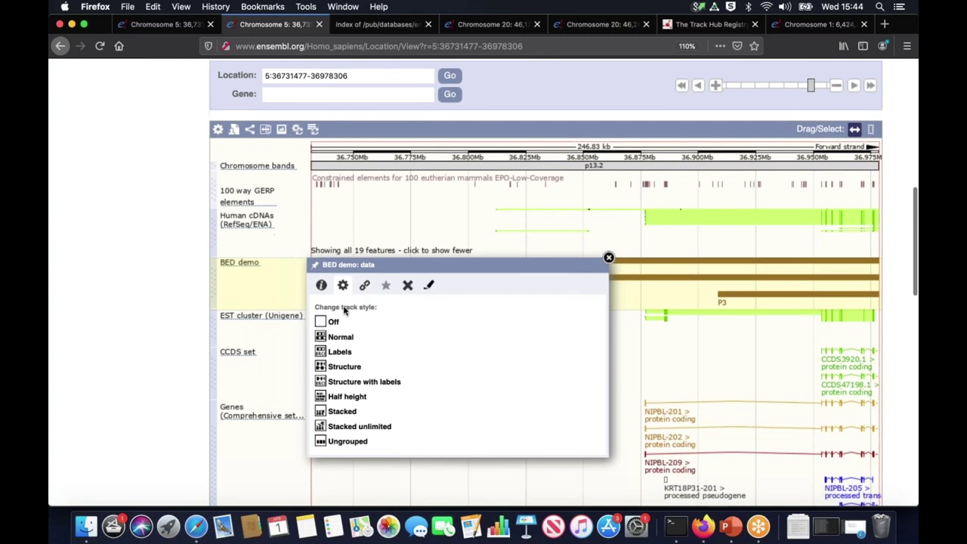
scroll(344, 308, "up", 1)
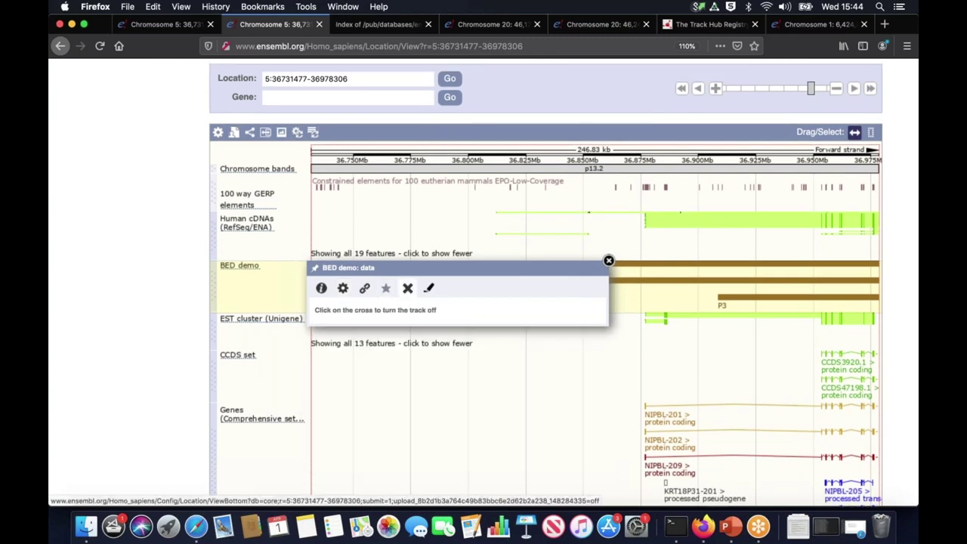
left_click(407, 287)
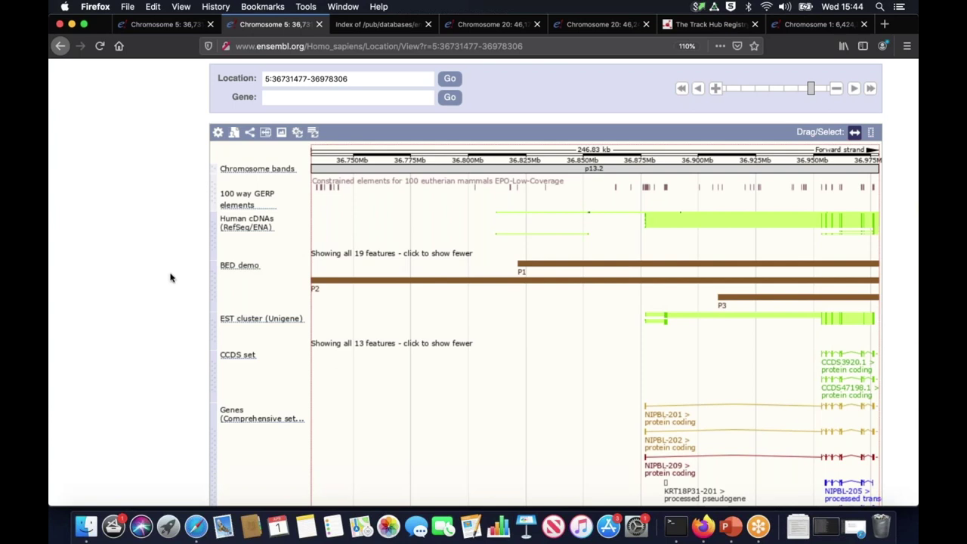
scroll(170, 278, "up", 1)
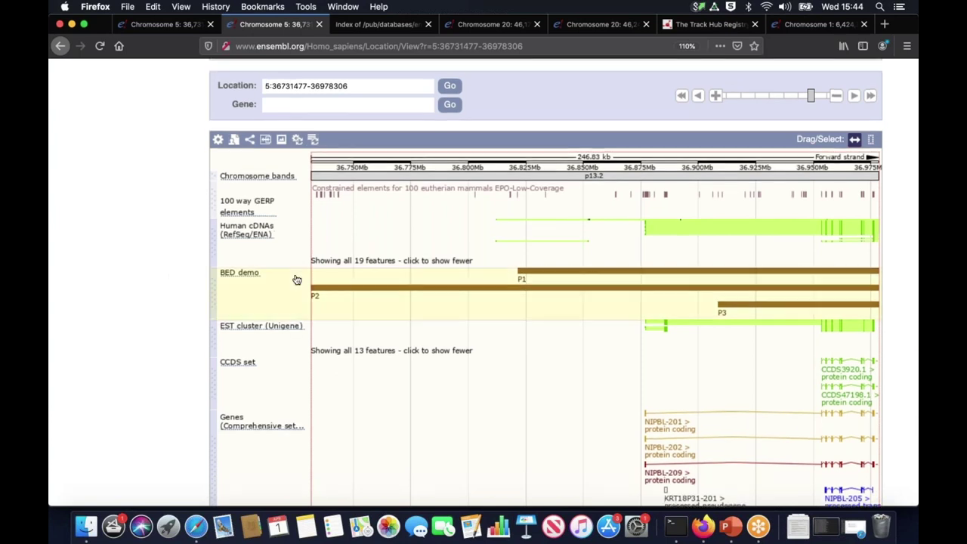
Copy the FTP URL ending in emily_BAM/ from the Demo 2 slide (slide 9).
left_click(730, 528)
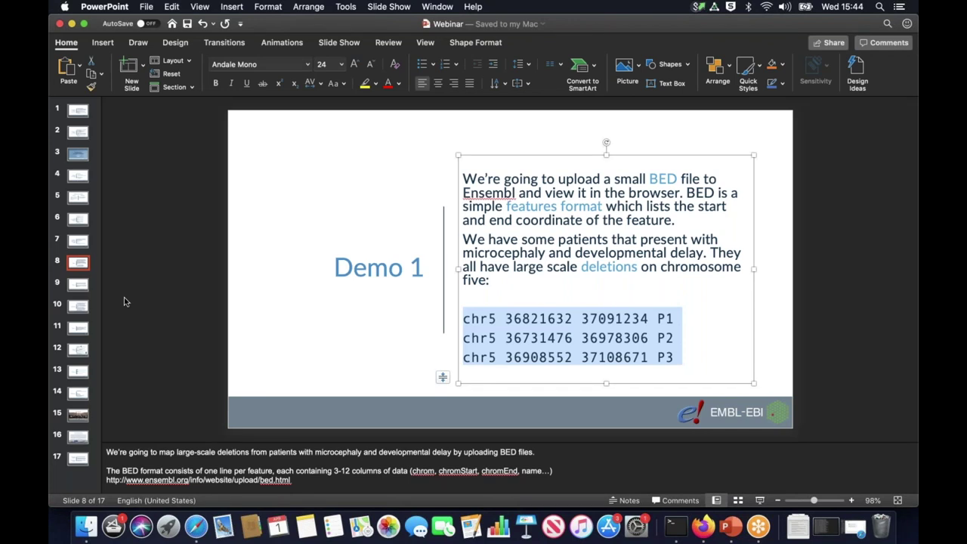
left_click(78, 285)
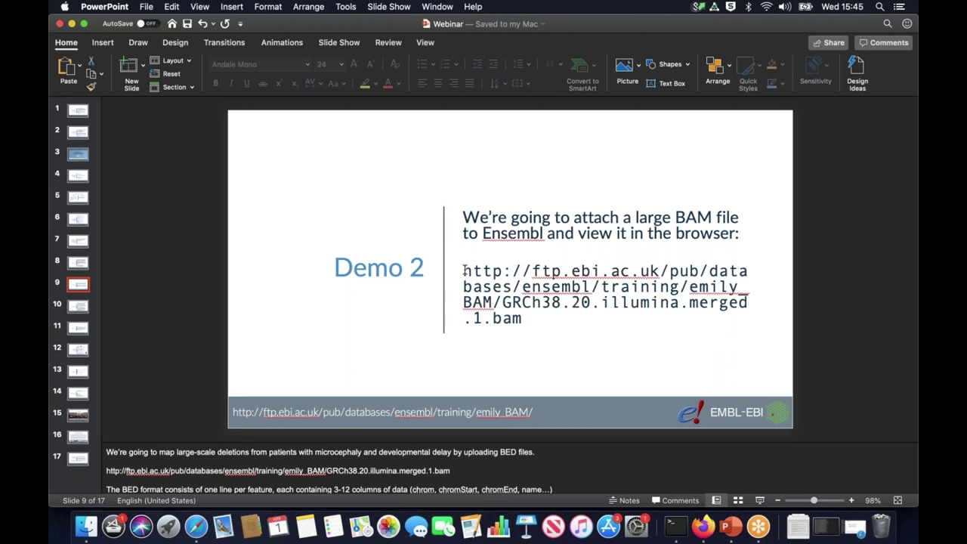
left_click_drag(463, 270, 499, 302)
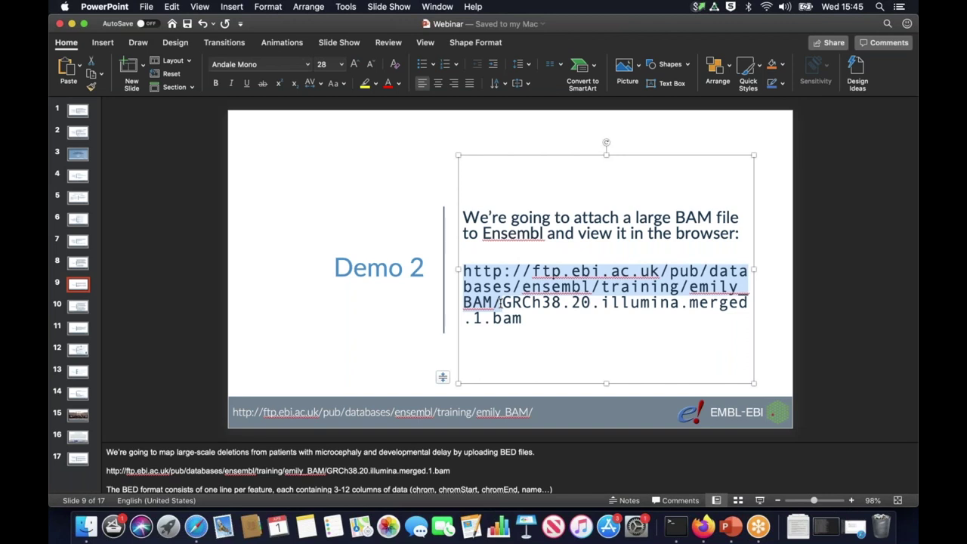
key("super+c")
Copy the GRCh38.20.illumina.merged.1.bam link location from the emily_BAM FTP index in Firefox.
left_click(704, 527)
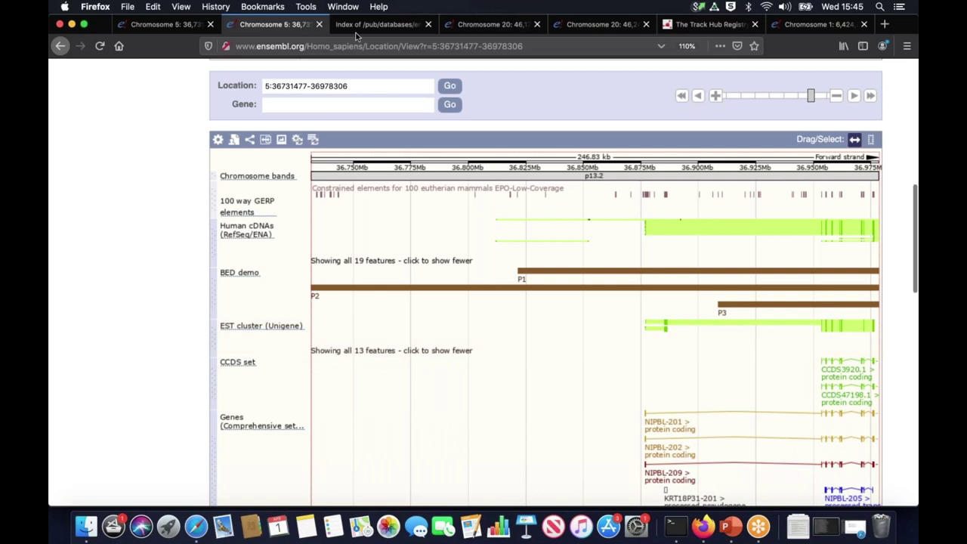
left_click(359, 25)
left_click(490, 47)
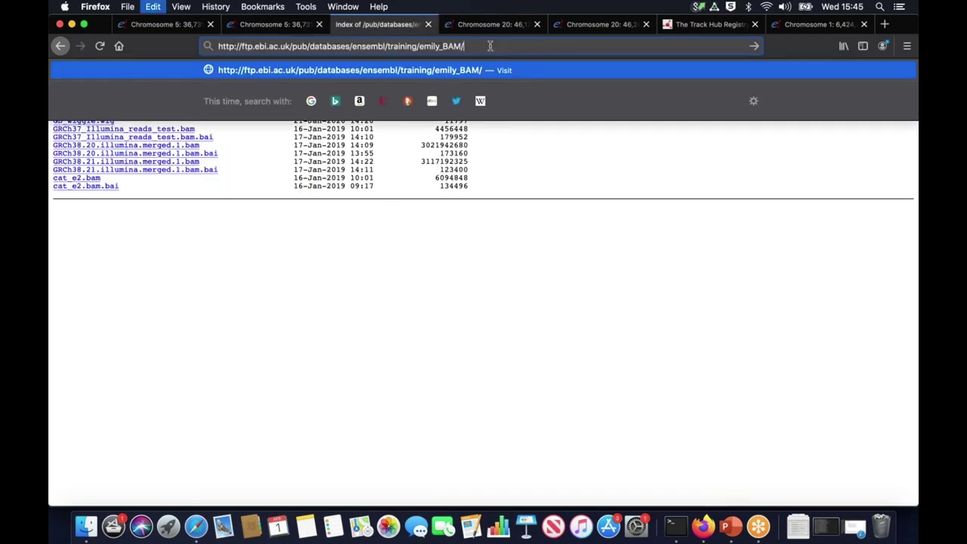
left_click(299, 313)
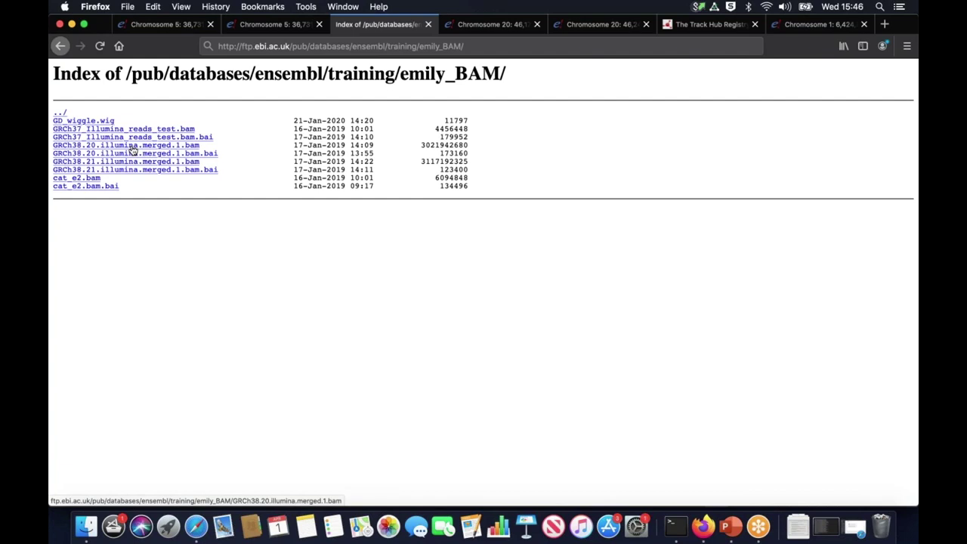
right_click(133, 150)
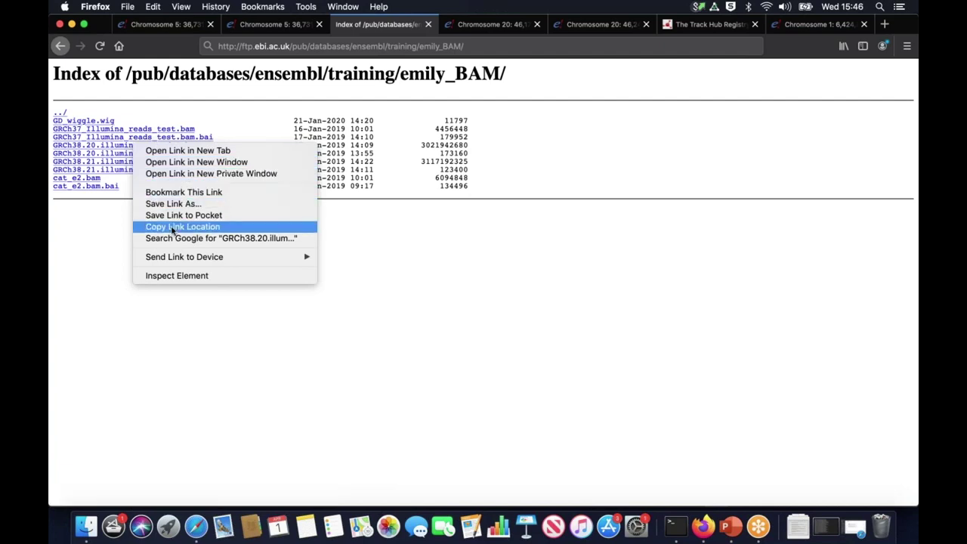
left_click(172, 228)
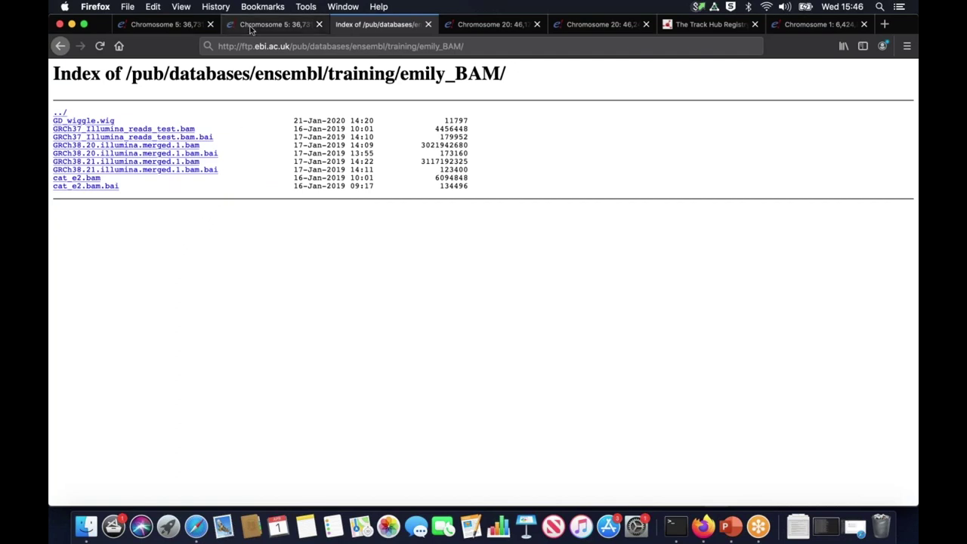
Return to the chromosome 5 Ensembl view and open the Custom tracks manager from the sidebar.
left_click(252, 27)
scroll(148, 297, "up", 1)
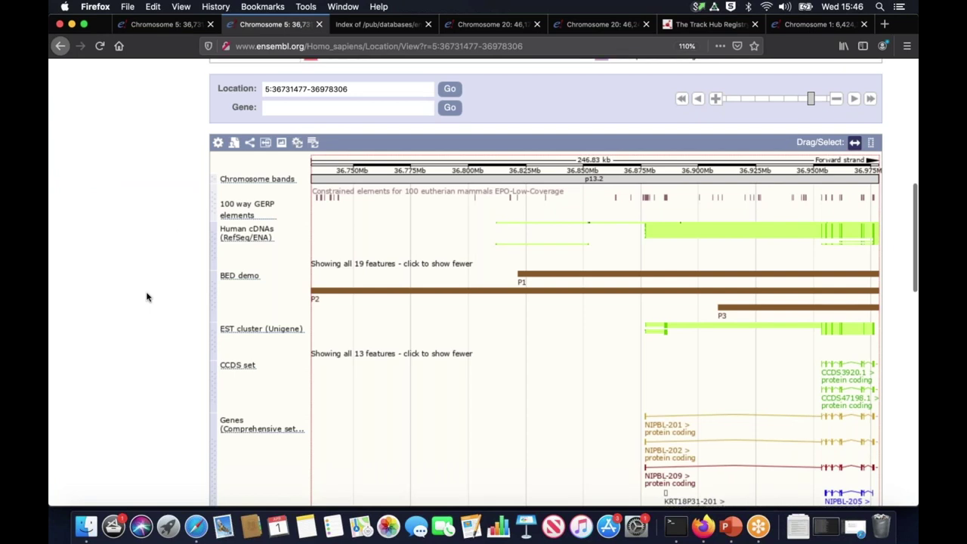
scroll(148, 297, "up", 1)
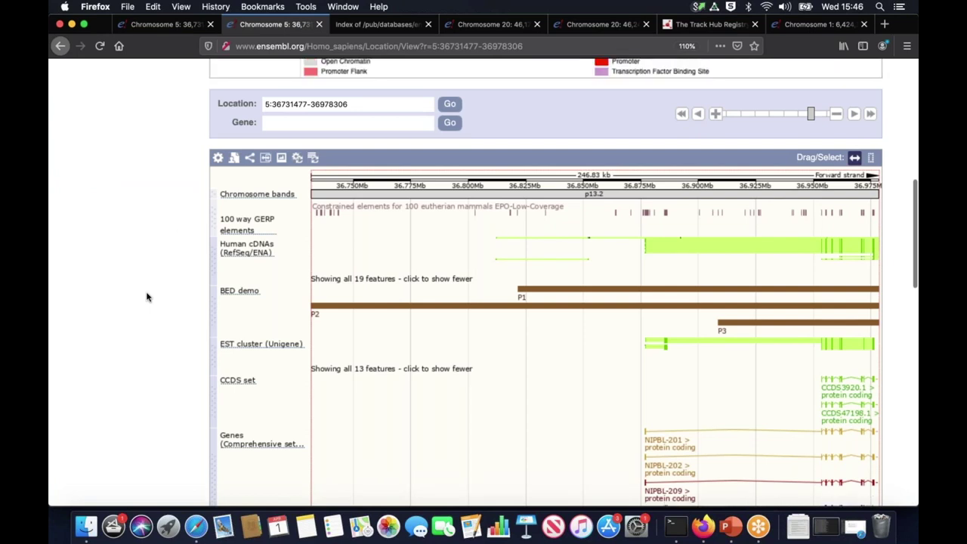
scroll(148, 297, "up", 1)
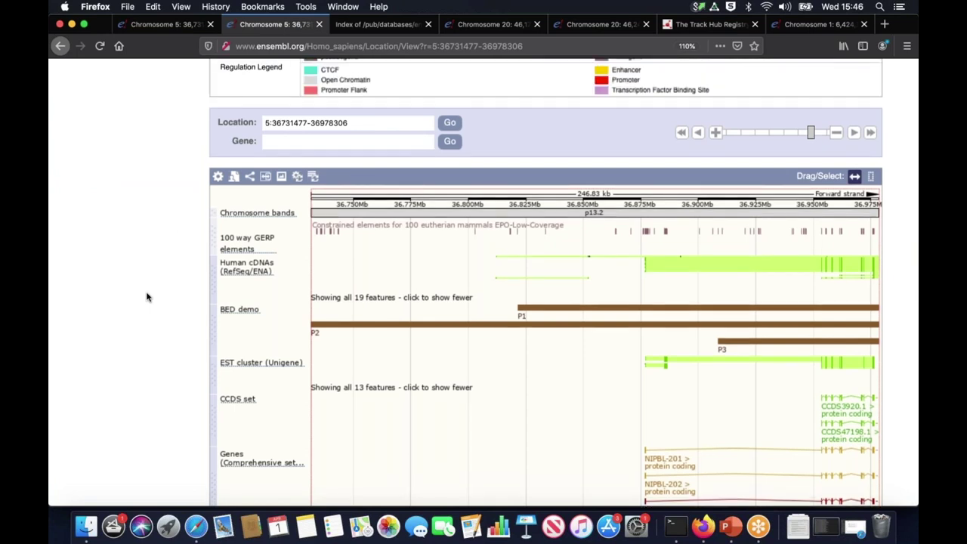
scroll(154, 308, "up", 3)
scroll(154, 308, "up", 2)
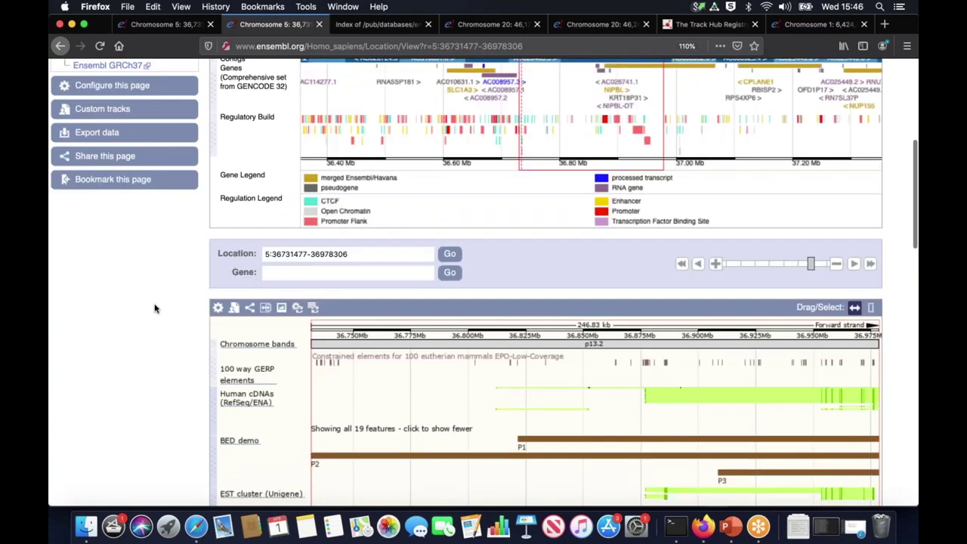
scroll(155, 308, "up", 3)
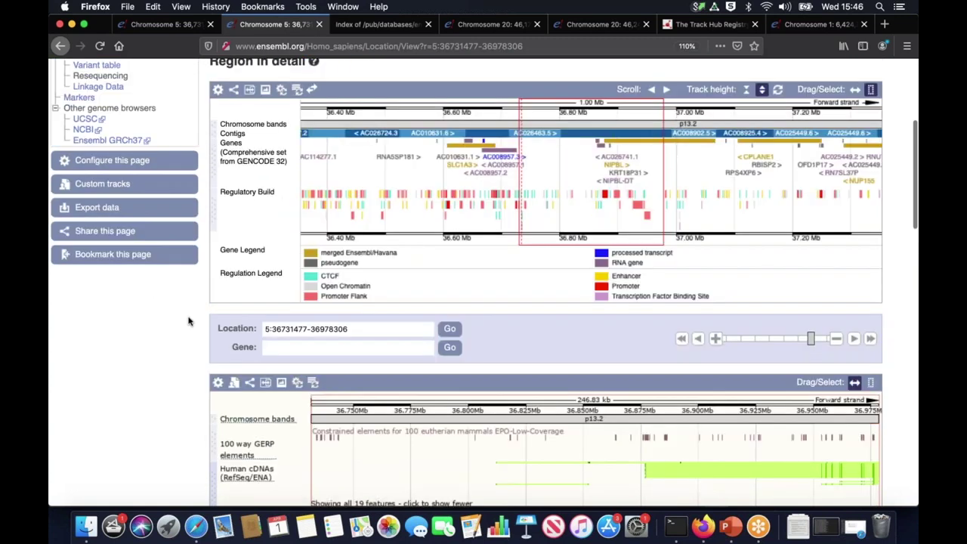
scroll(194, 323, "down", 1)
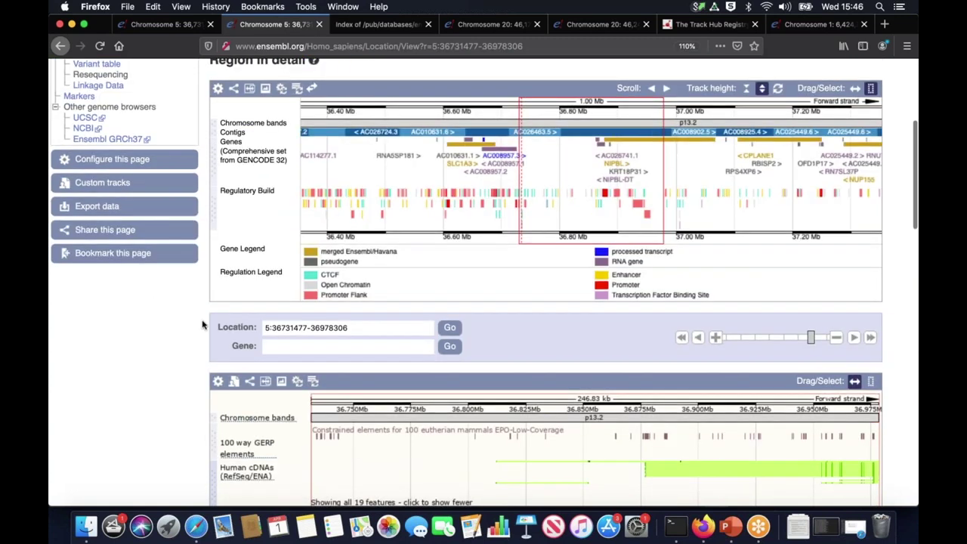
scroll(202, 325, "up", 2)
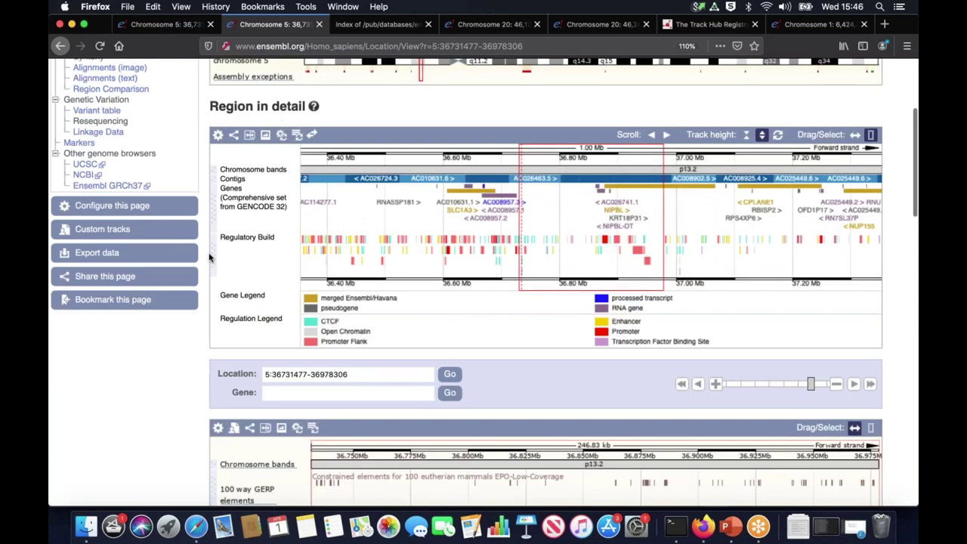
left_click(169, 235)
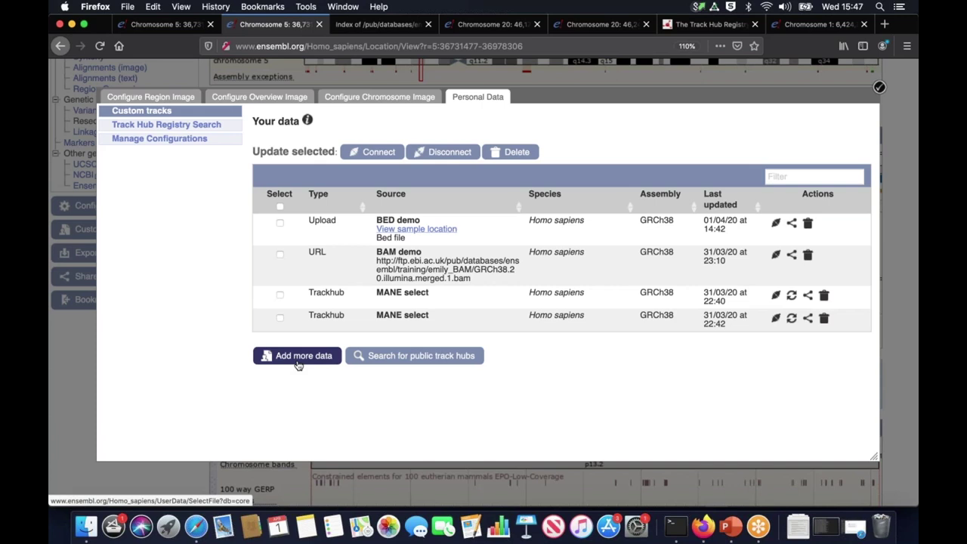
Add the pasted GRCh38.20.illumina.merged.1.bam URL as custom track 'BAM demo', then close the panel.
left_click(298, 355)
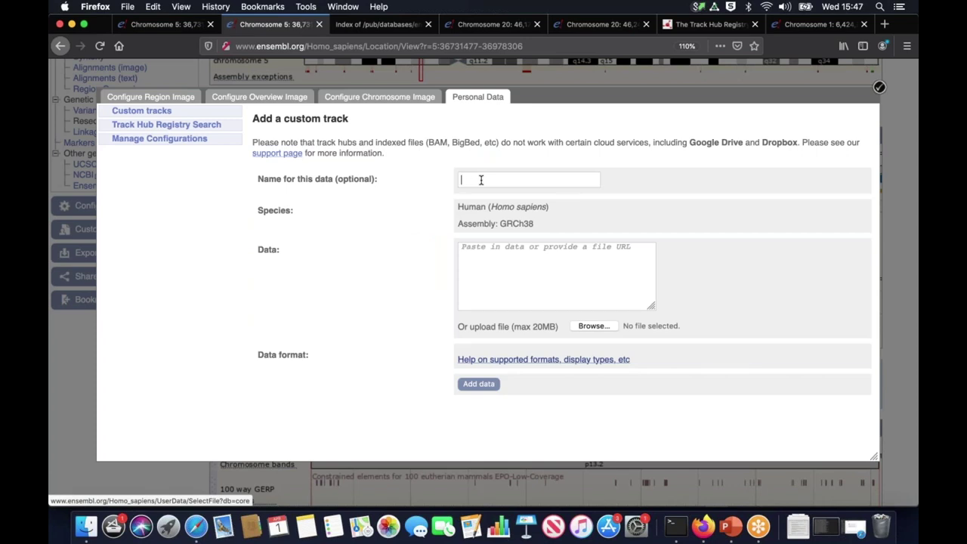
type("BAM")
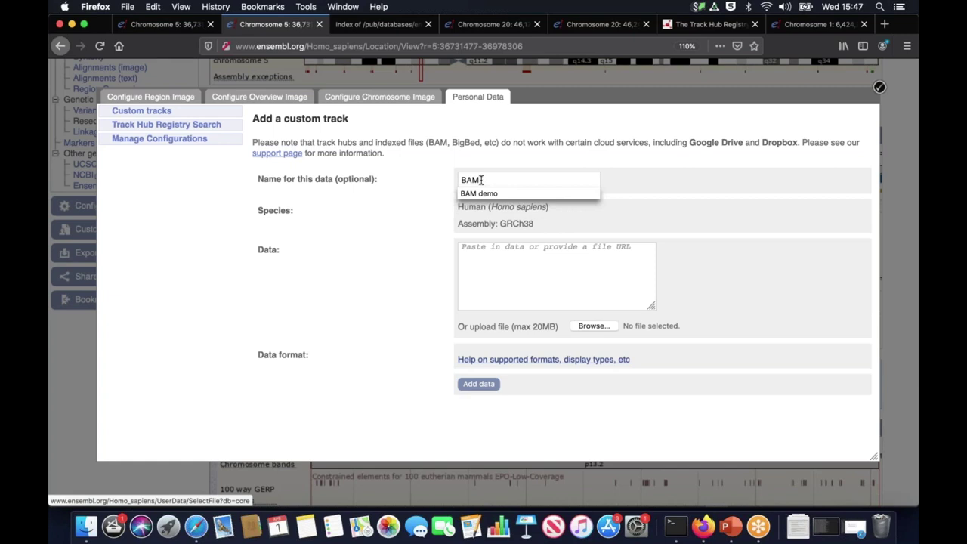
type(" demo")
left_click(475, 260)
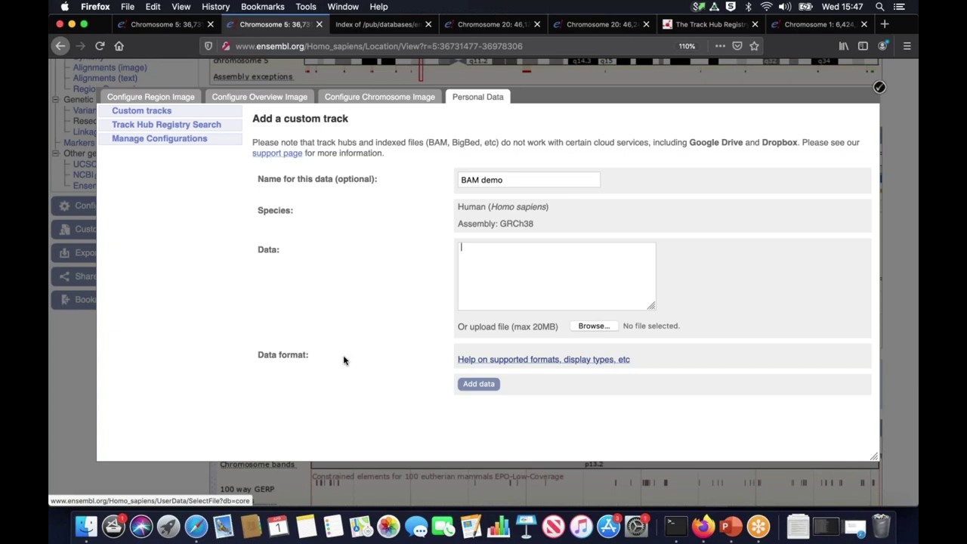
left_click(482, 275)
key("super+v")
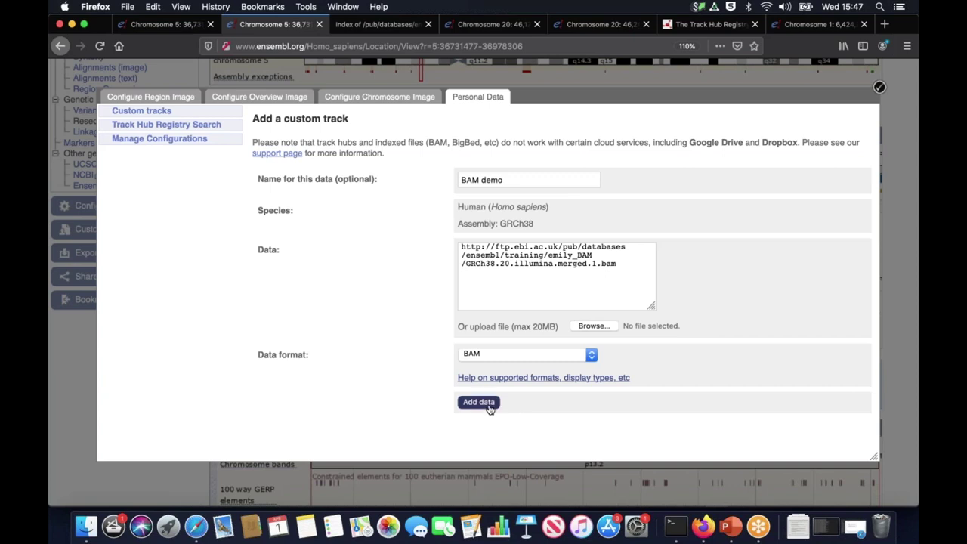
left_click(479, 402)
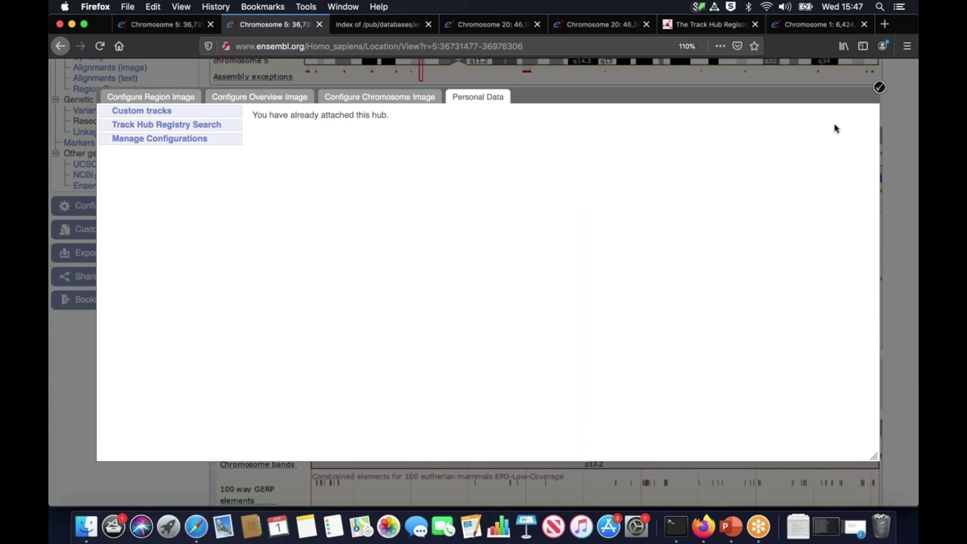
left_click(880, 88)
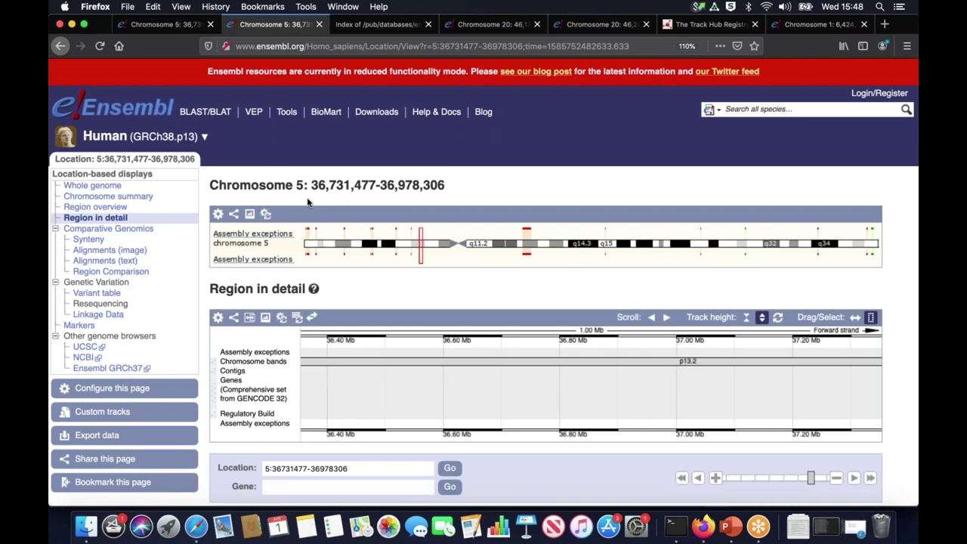
Look up gene CDH22 and scroll through its chromosome 20:46,173,739-46,308,498 region view.
scroll(308, 204, "down", 3)
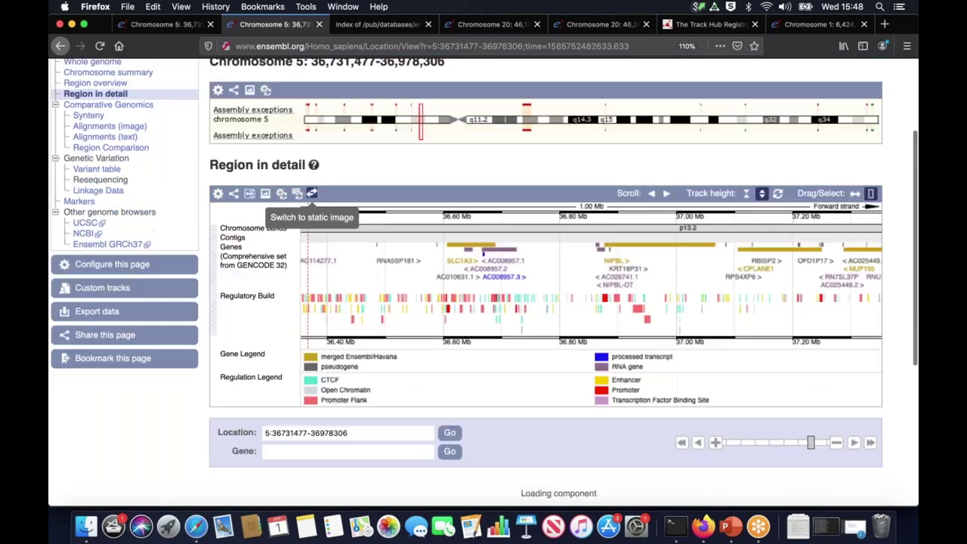
scroll(308, 205, "down", 1)
left_click(289, 438)
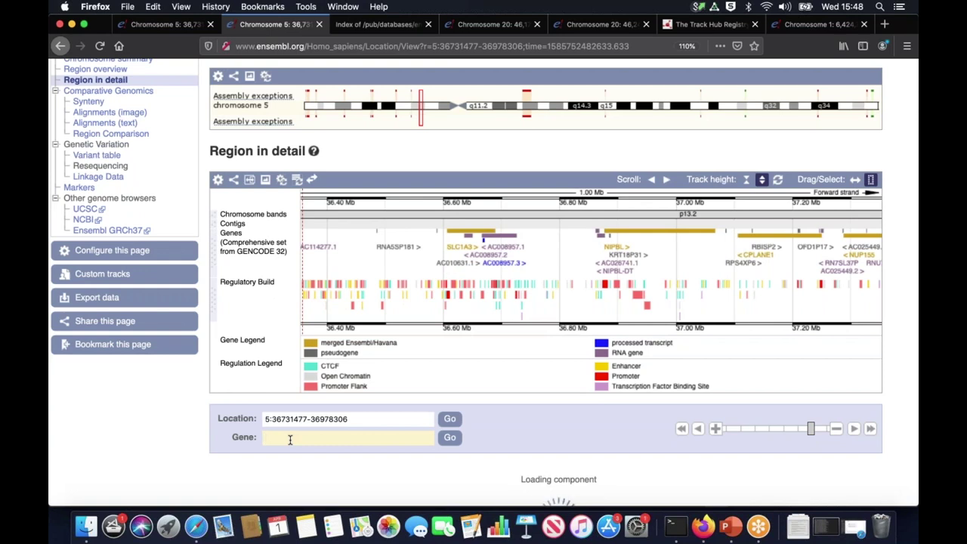
type("CDH22")
left_click(458, 460)
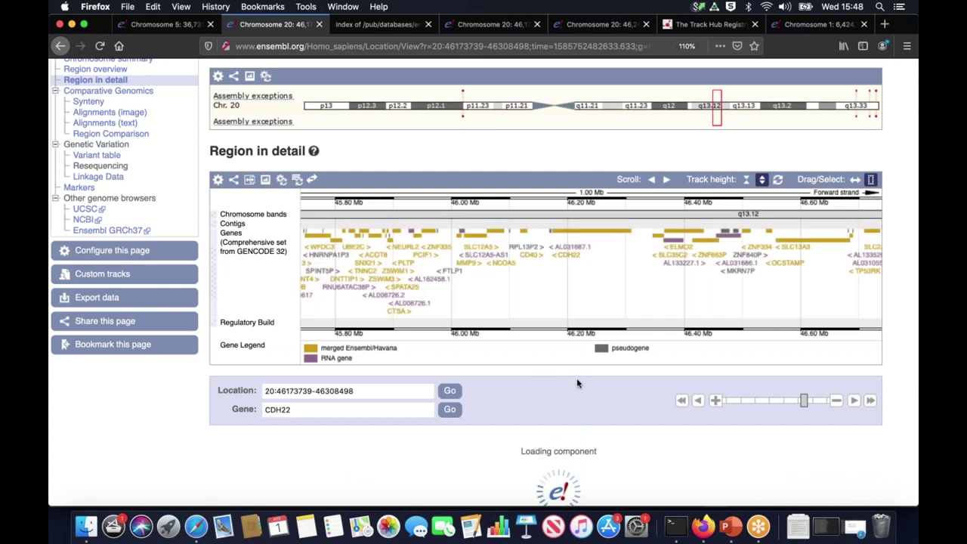
scroll(597, 355, "down", 2)
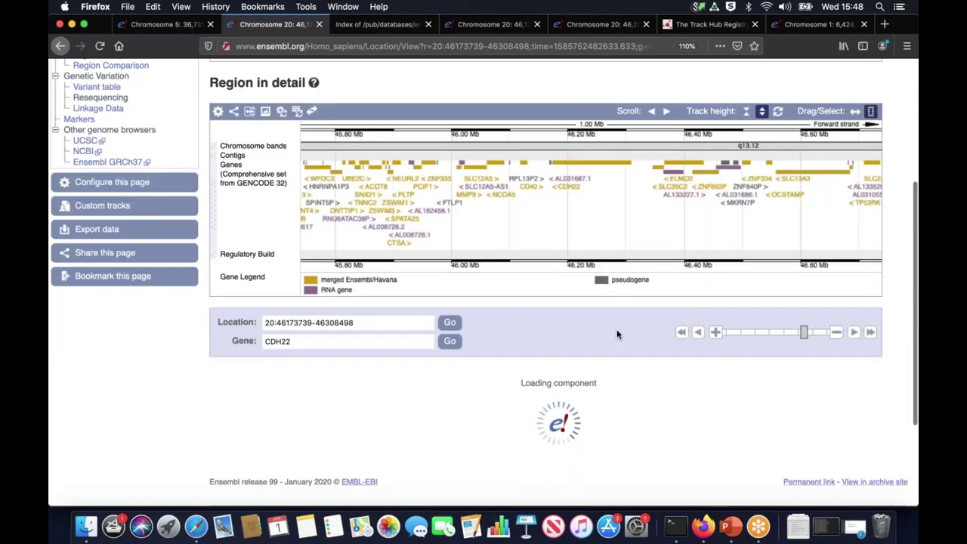
scroll(616, 334, "down", 1)
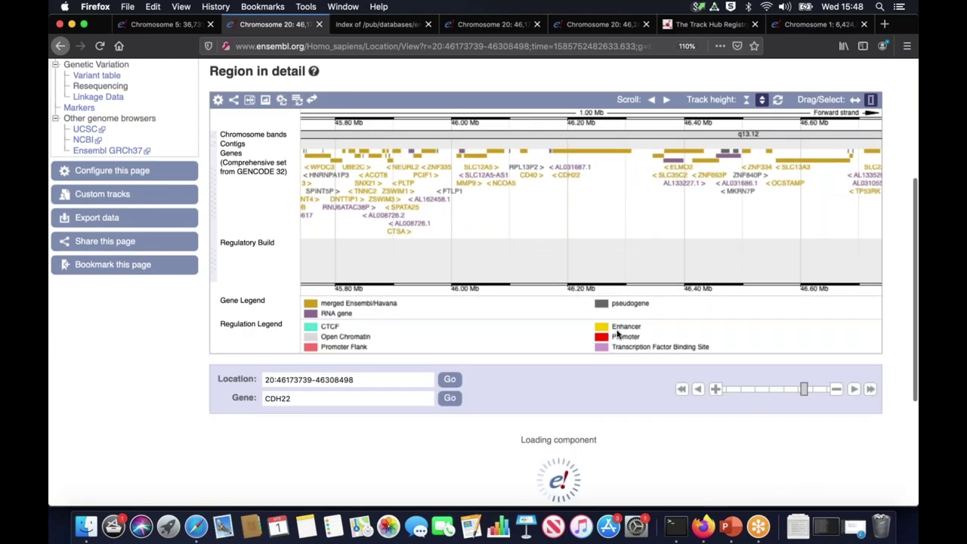
scroll(617, 334, "down", 1)
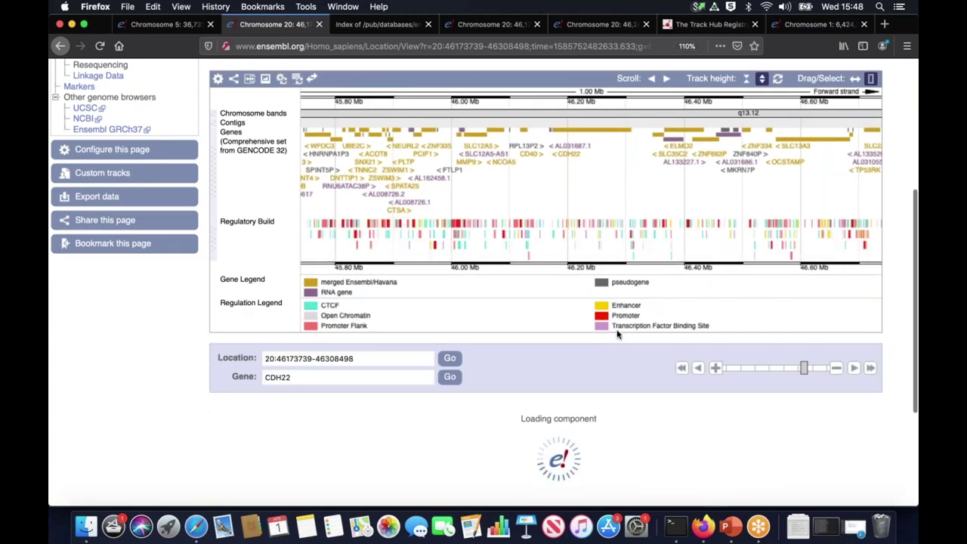
scroll(616, 334, "down", 1)
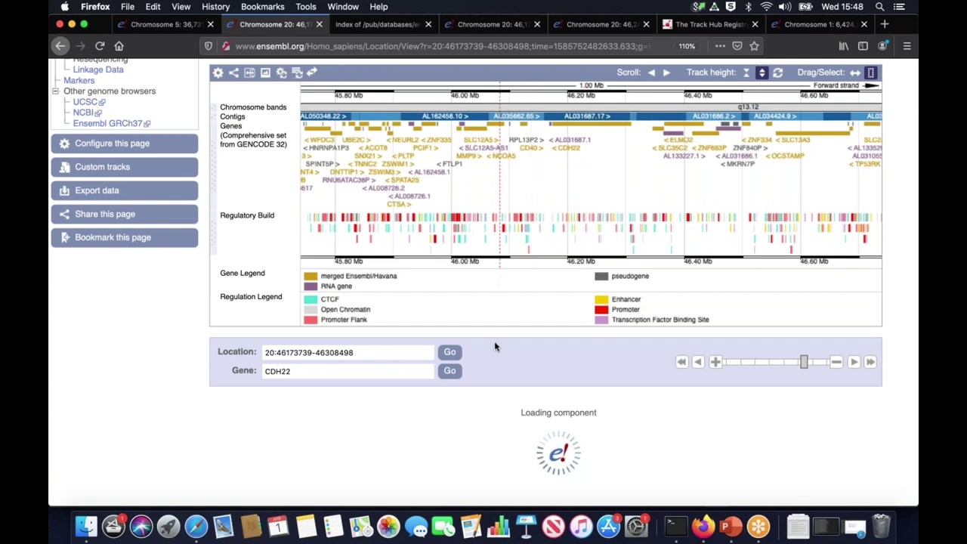
scroll(495, 344, "down", 1)
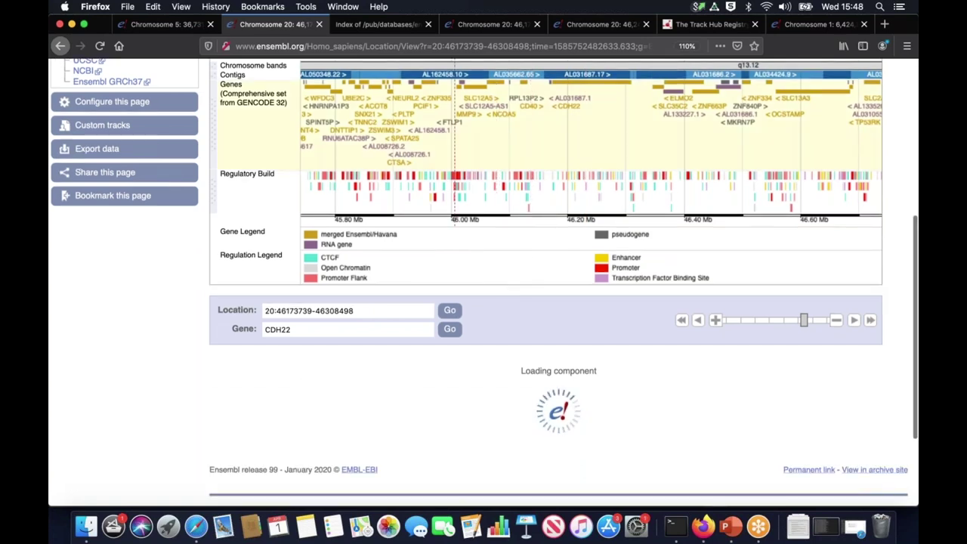
key("super+4")
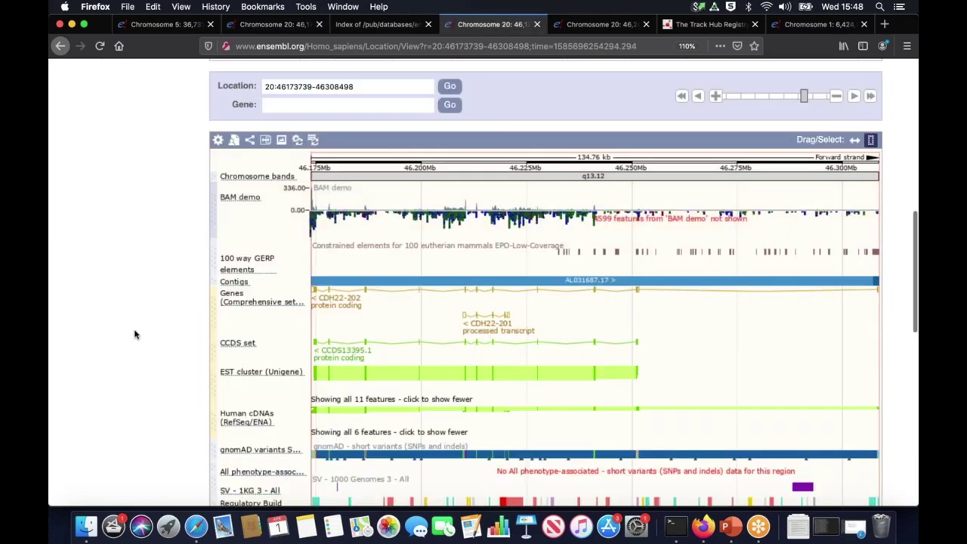
scroll(134, 334, "down", 1)
scroll(135, 335, "down", 1)
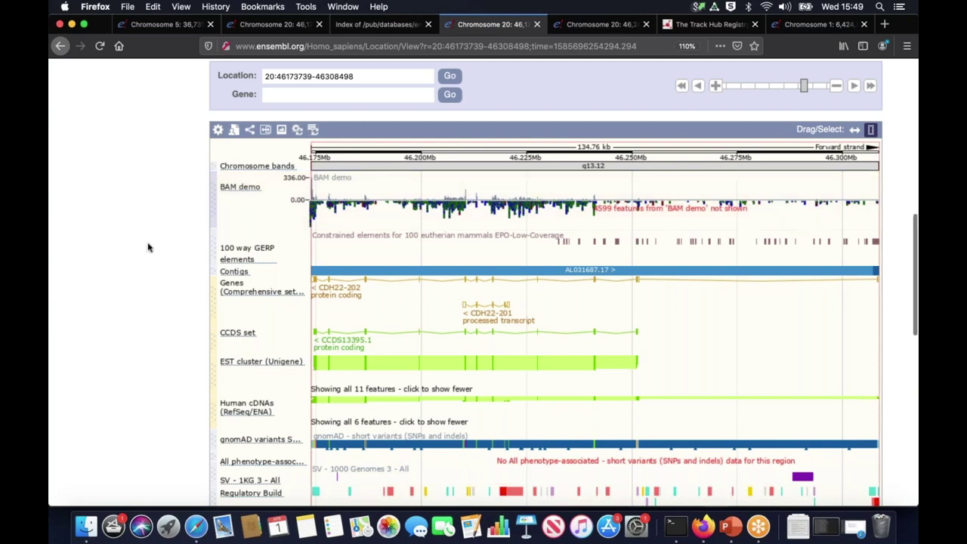
scroll(148, 247, "down", 1)
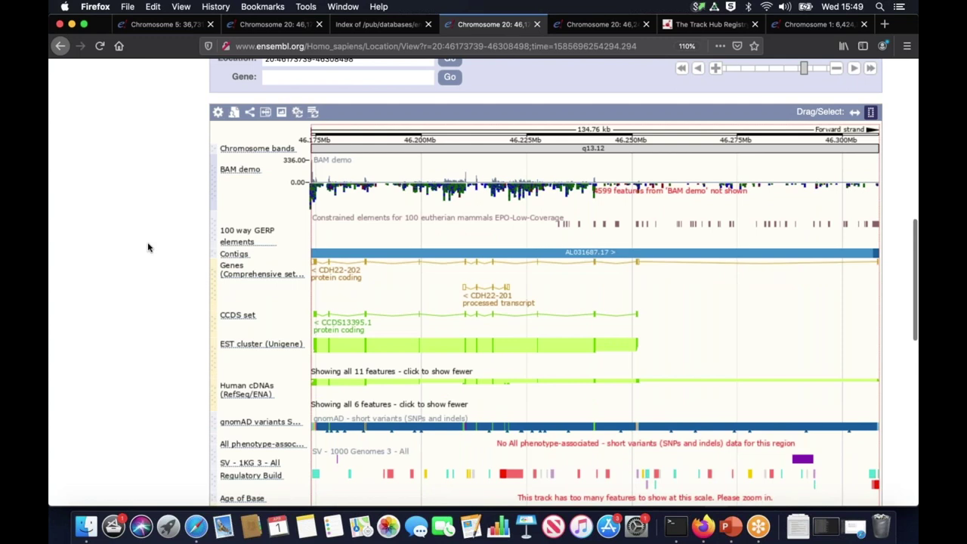
scroll(148, 247, "down", 1)
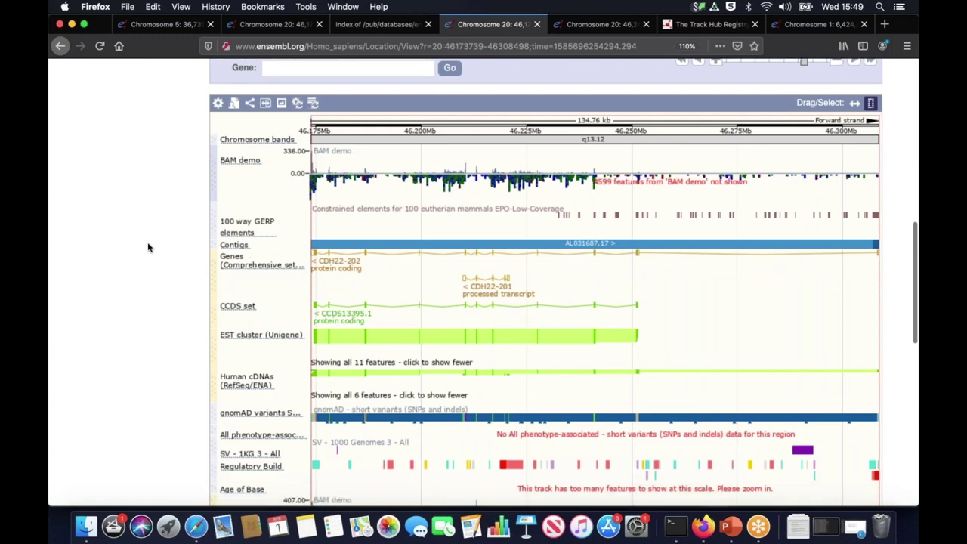
scroll(148, 247, "down", 2)
scroll(148, 247, "down", 6)
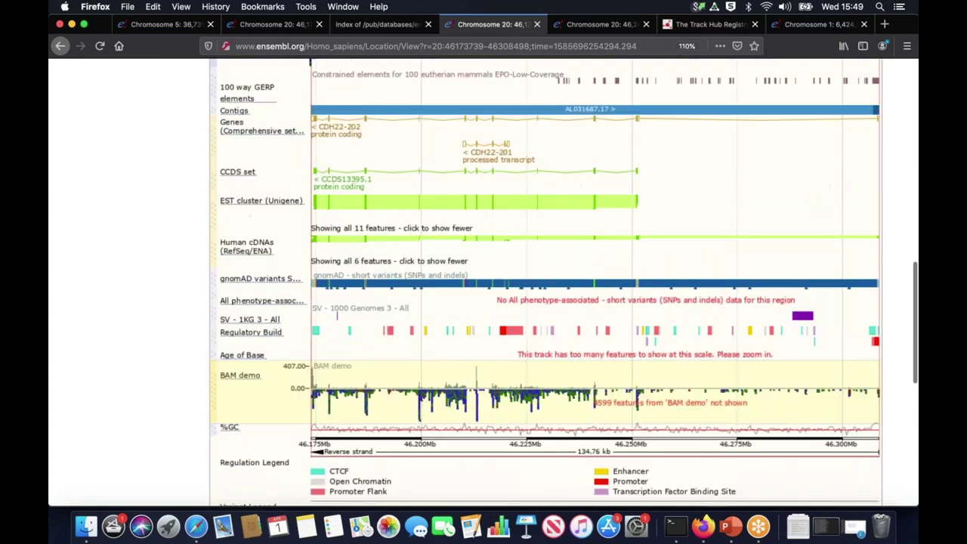
scroll(396, 462, "up", 4)
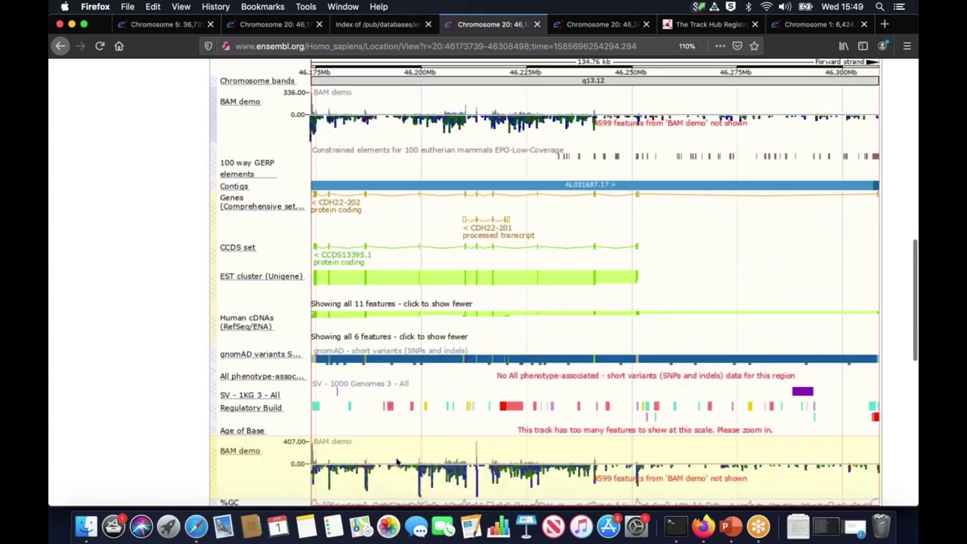
scroll(396, 462, "up", 1)
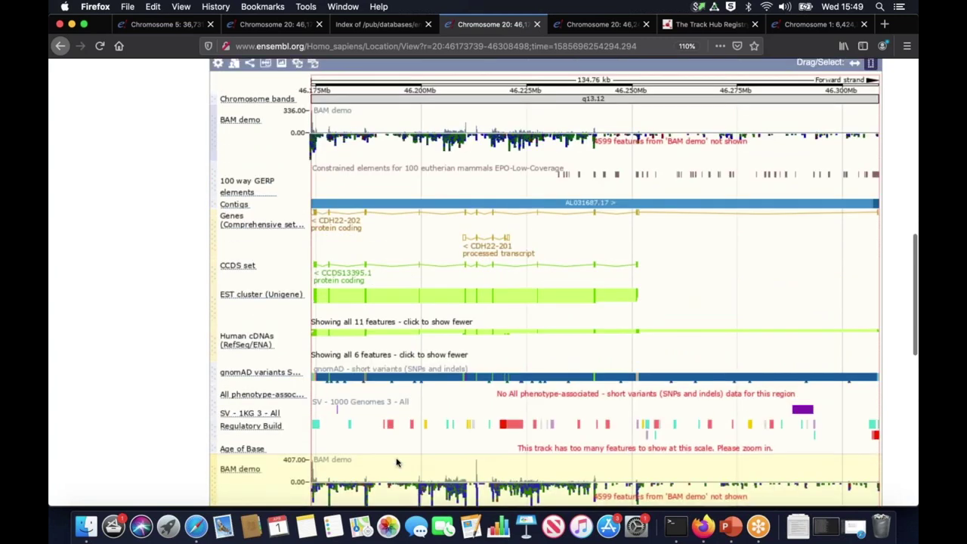
scroll(397, 463, "up", 1)
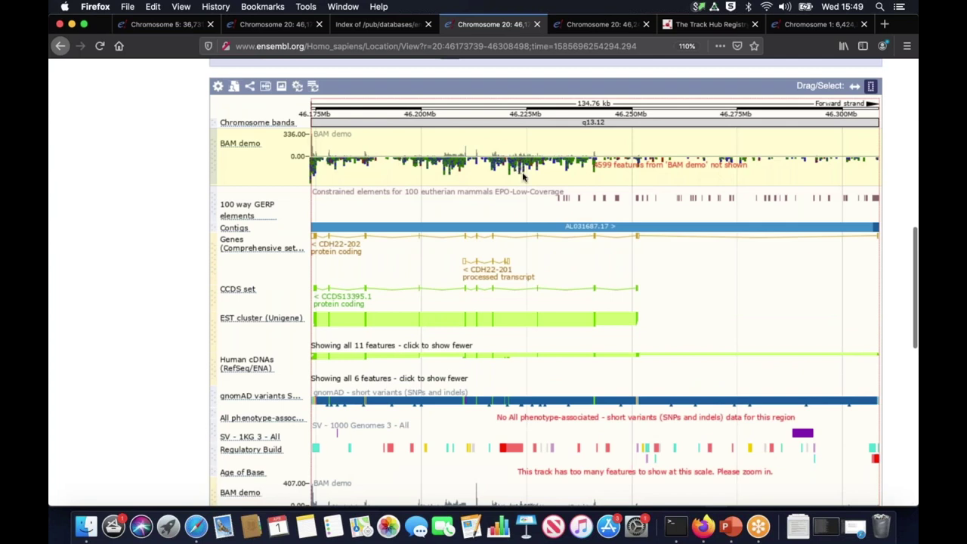
scroll(522, 176, "up", 1)
scroll(523, 176, "up", 1)
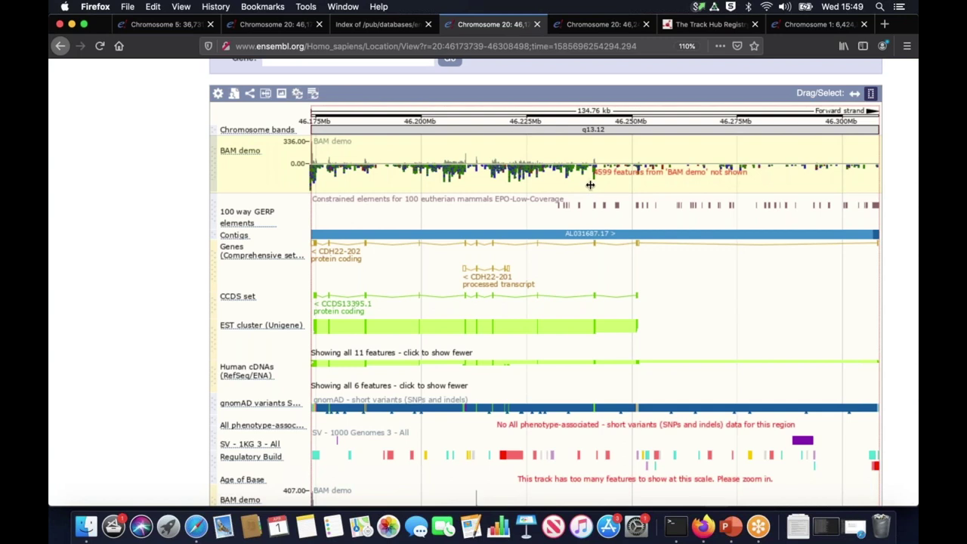
Zoom into a 1913 bp stretch, then the 121 bp coverage peak 20:46,240,952-46,241,072.
left_click(590, 185)
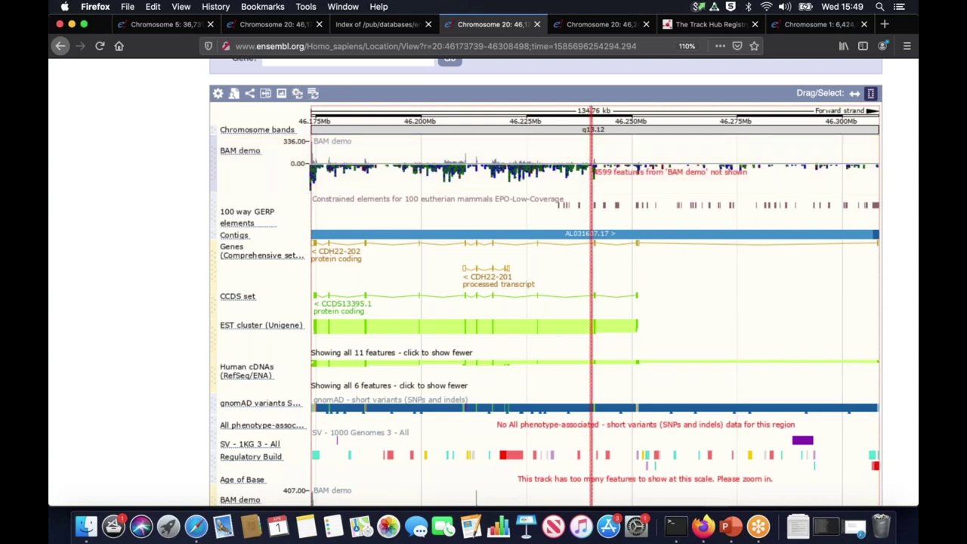
left_click_drag(591, 185, 599, 189)
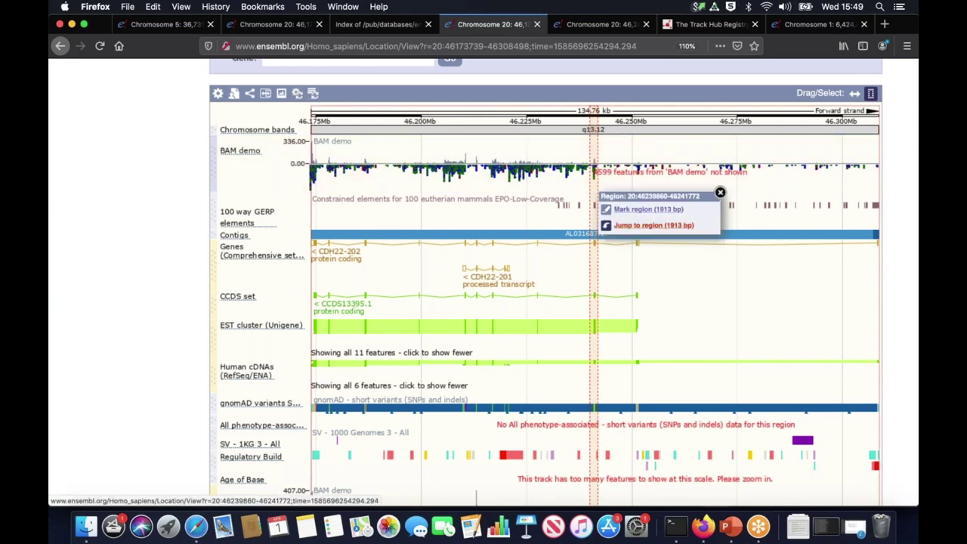
left_click(653, 225)
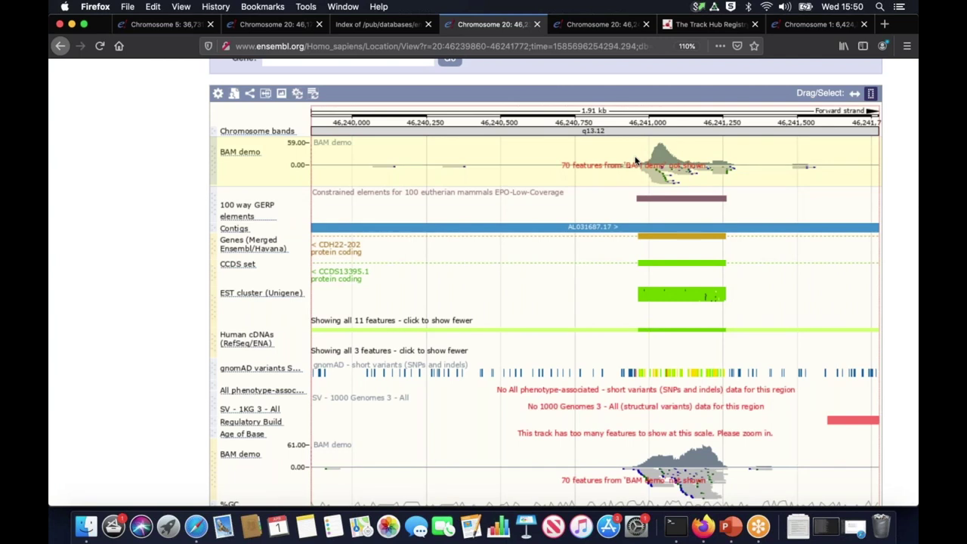
left_click_drag(636, 161, 672, 164)
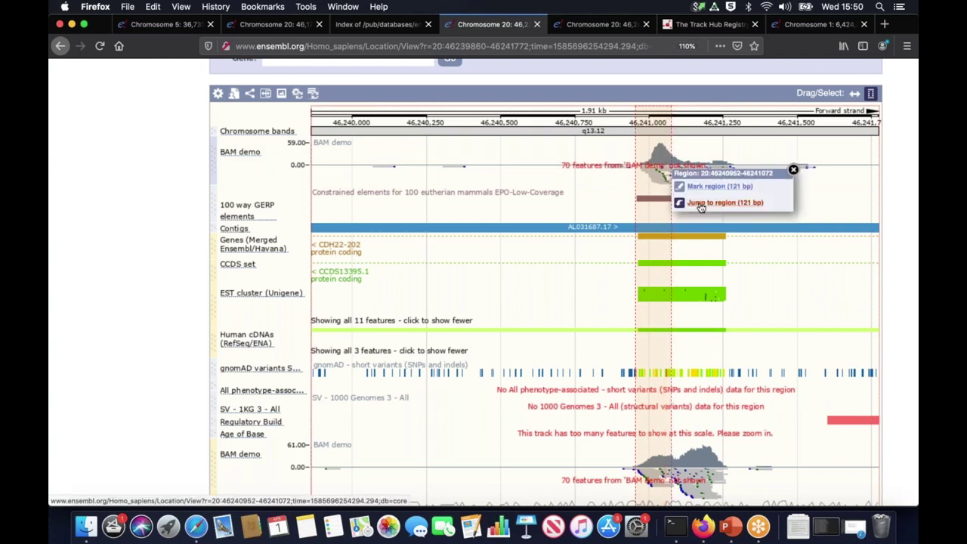
left_click(700, 204)
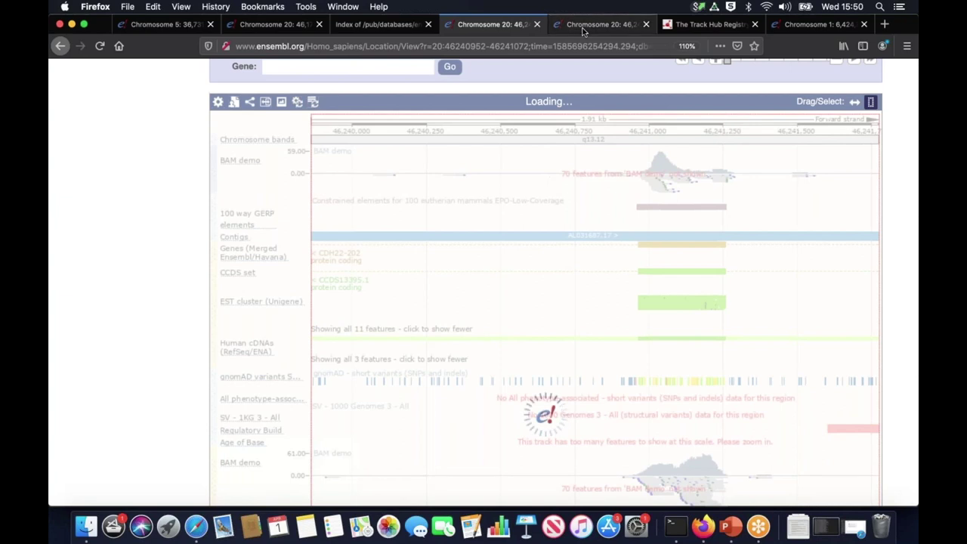
Open the 30 bp 20:46,241,003-46,241,032 view and scroll through the base-level BAM demo reads.
left_click(582, 28)
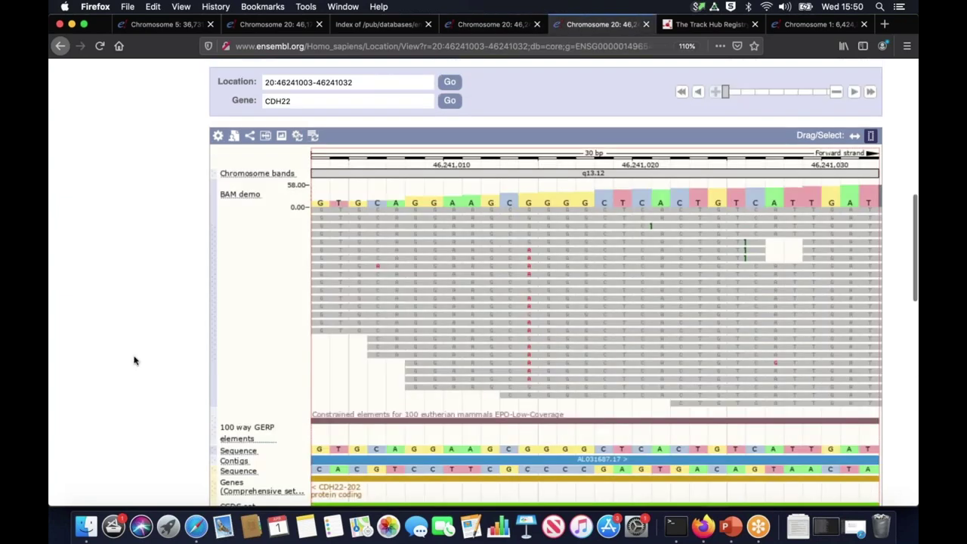
scroll(134, 360, "down", 1)
scroll(134, 360, "down", 2)
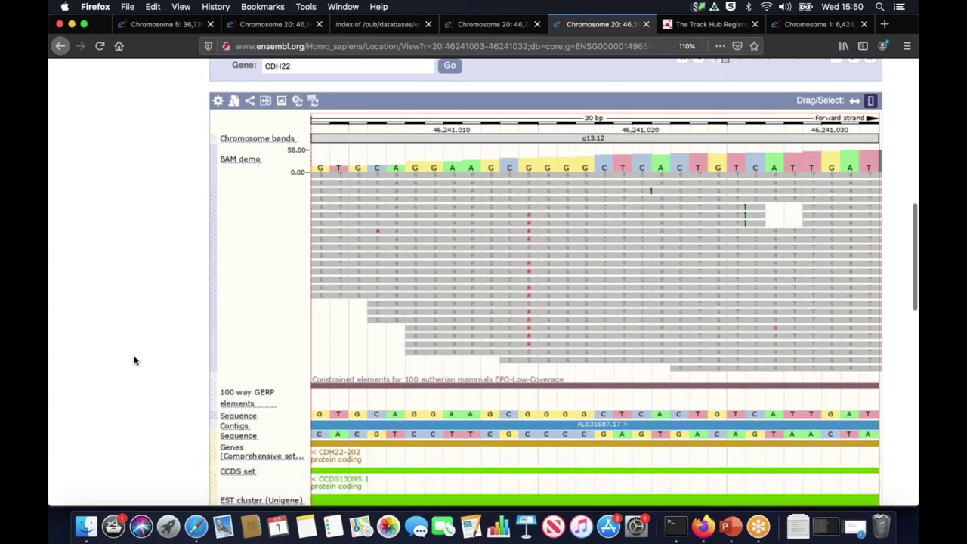
scroll(135, 361, "down", 1)
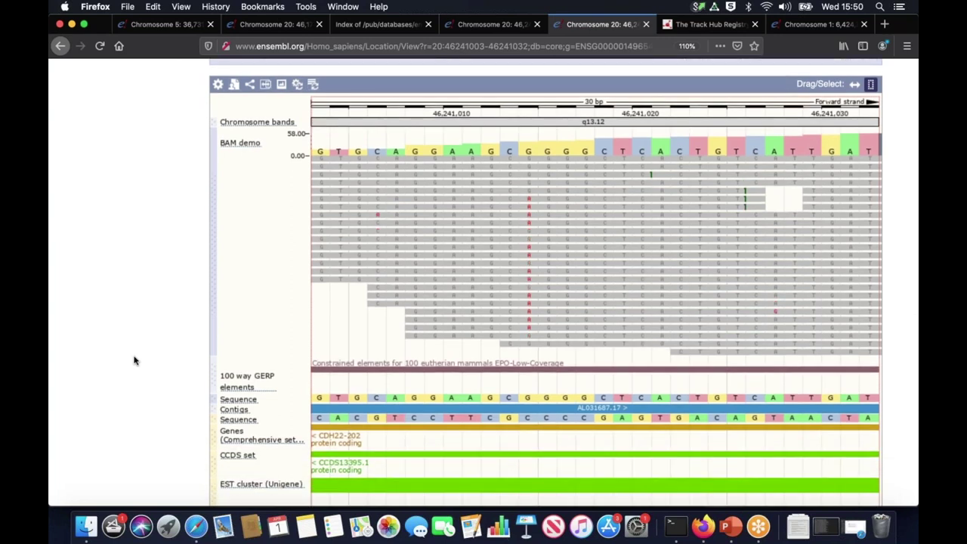
scroll(138, 360, "down", 1)
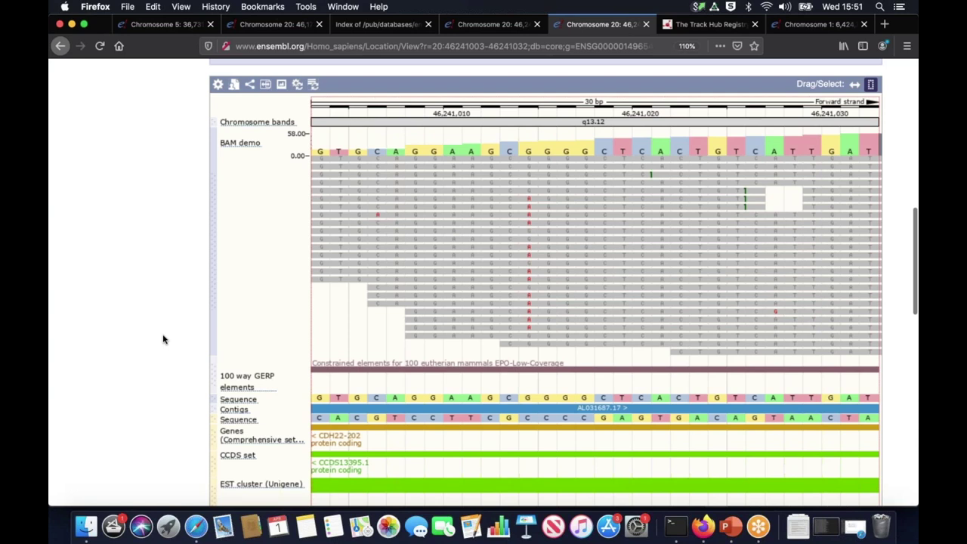
scroll(163, 339, "up", 1)
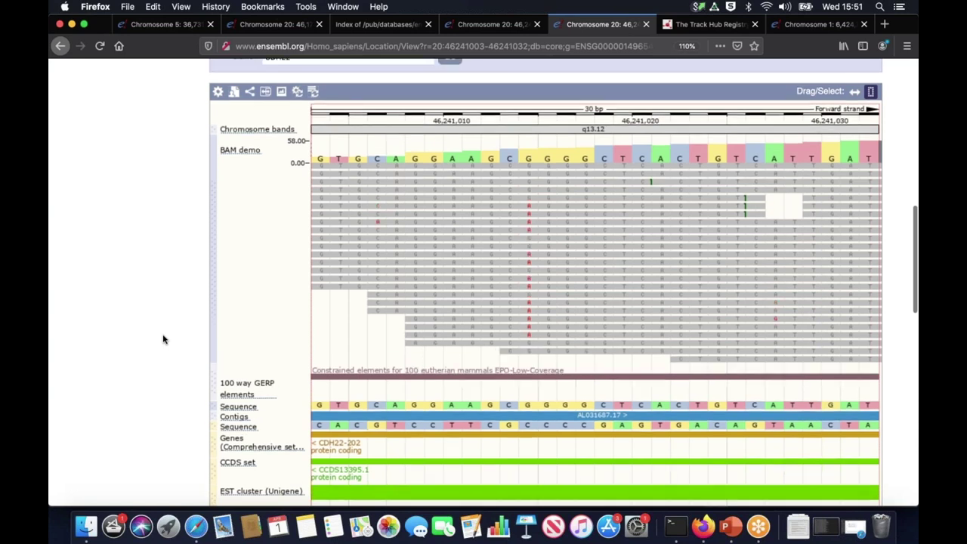
scroll(163, 339, "up", 1)
scroll(164, 339, "up", 1)
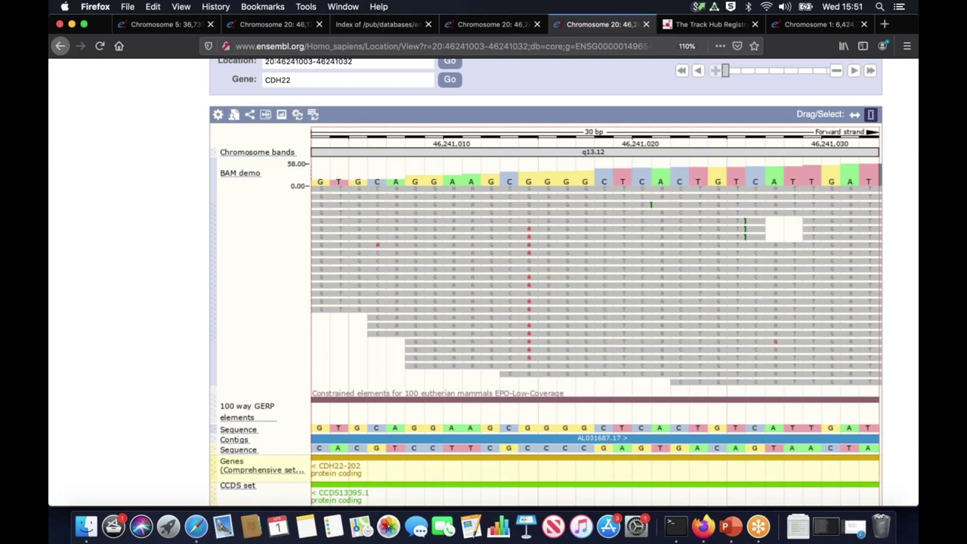
Bring PowerPoint back and show slide 10, the Track Hubs slide.
left_click(730, 533)
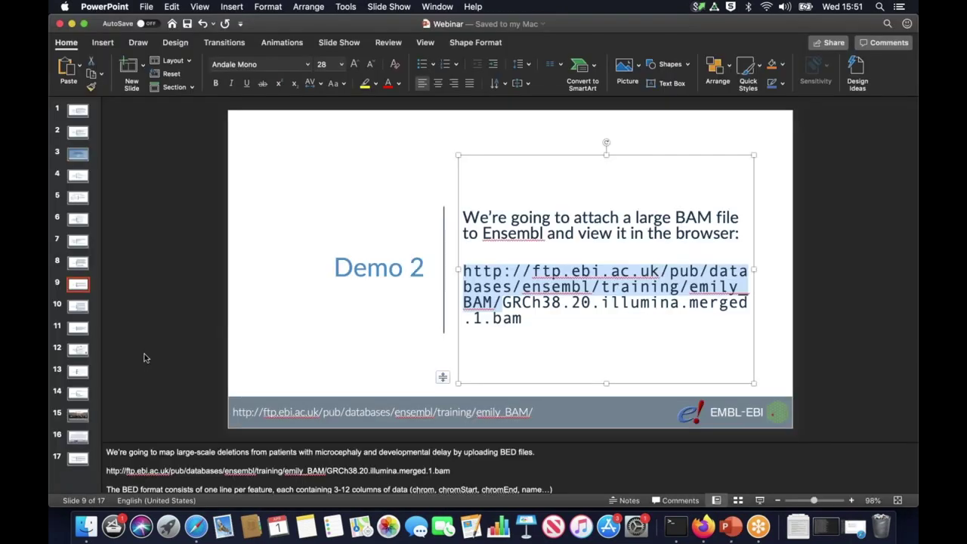
left_click(79, 306)
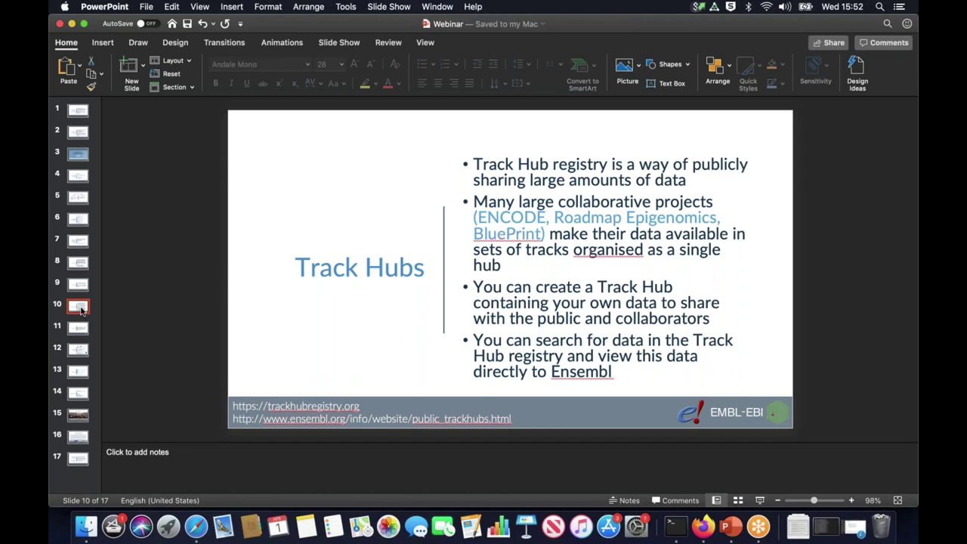
Advance to the Demo 3 slide, then bring Firefox forward showing the Ensembl region view.
key("Down")
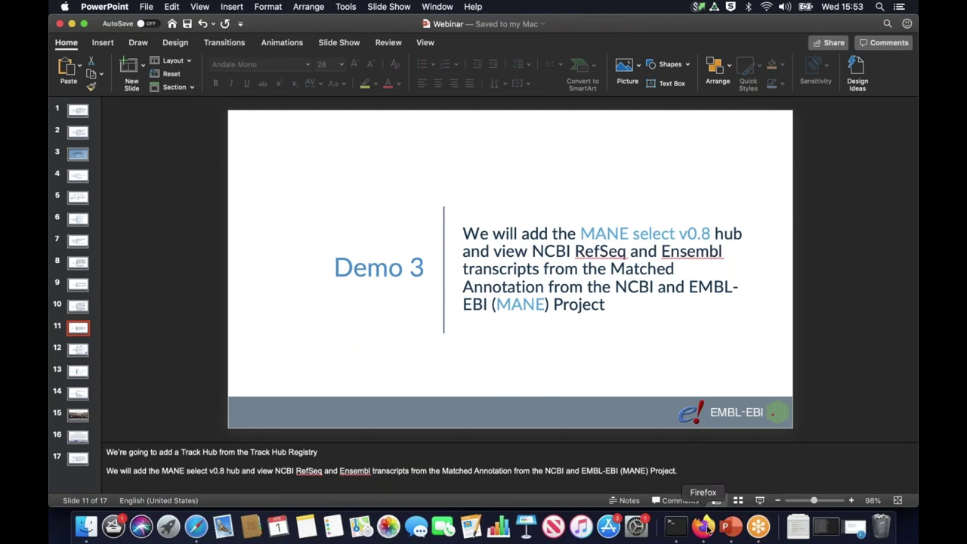
left_click(706, 526)
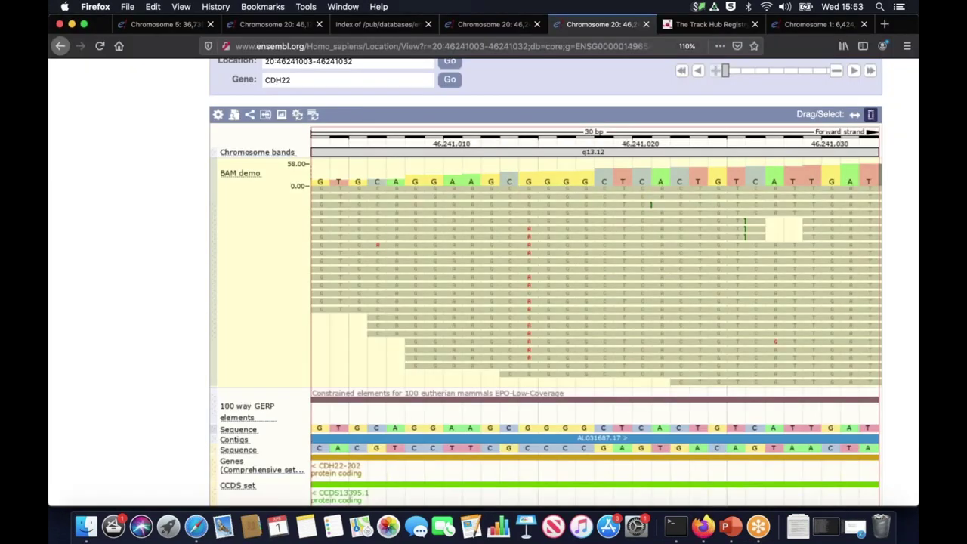
Show the Track Hub Registry tab and scroll its home page to the keyword search box.
left_click(700, 26)
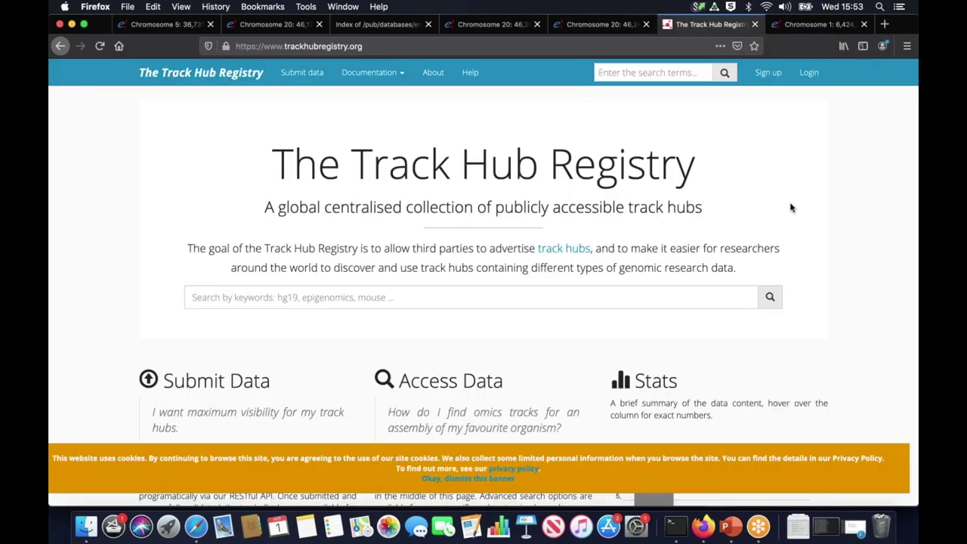
left_click(563, 43)
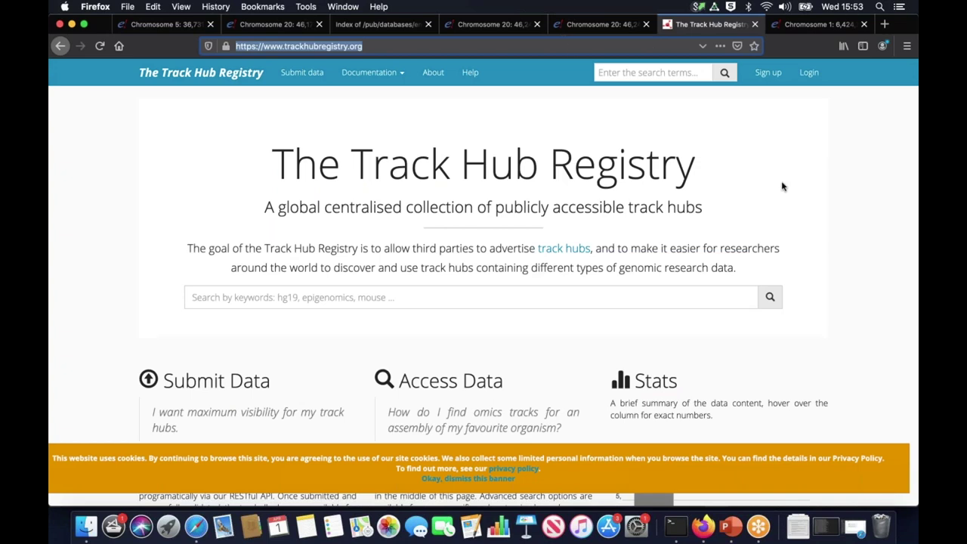
left_click(866, 208)
scroll(866, 211, "down", 1)
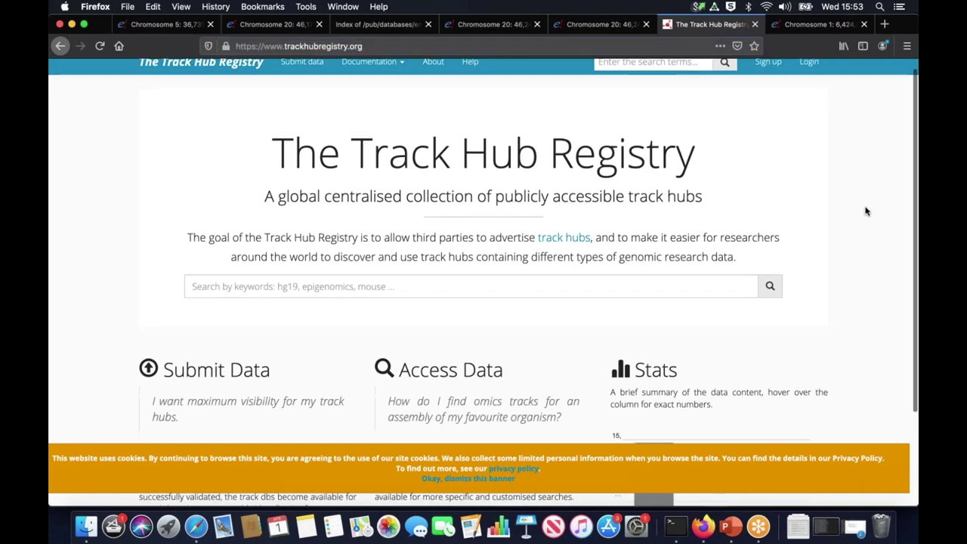
scroll(867, 211, "down", 1)
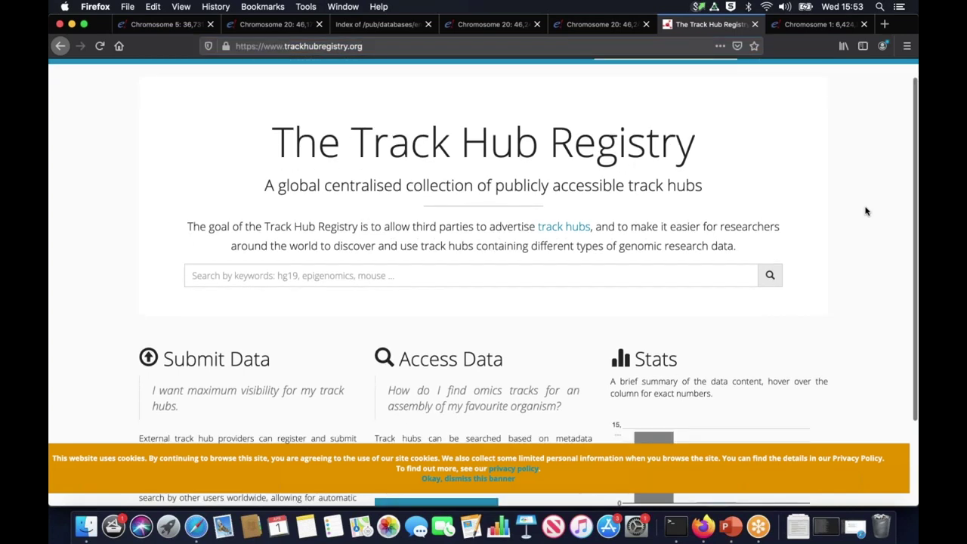
scroll(866, 211, "down", 3)
scroll(204, 395, "down", 1)
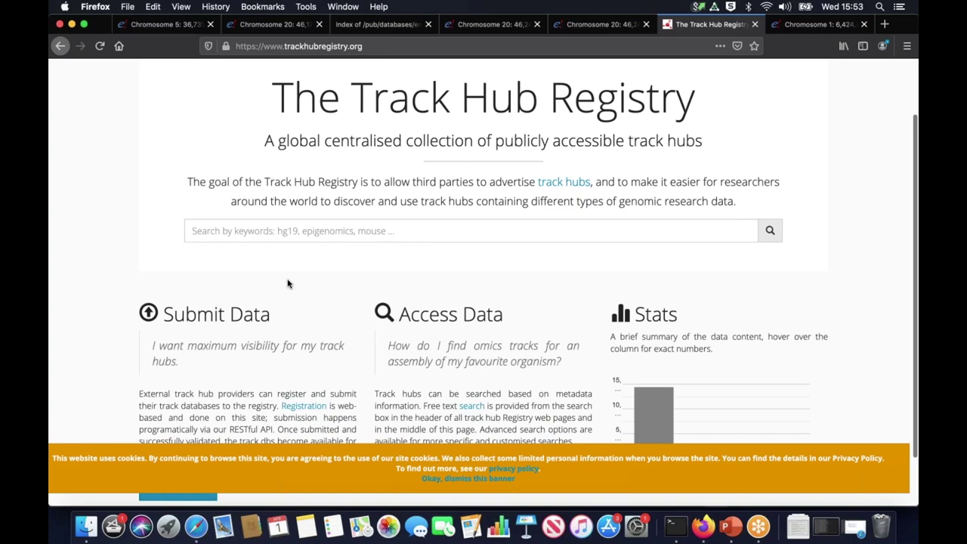
Search the registry for 'MANE' and scroll through the two GRCh38 MANE select hubs.
left_click(287, 232)
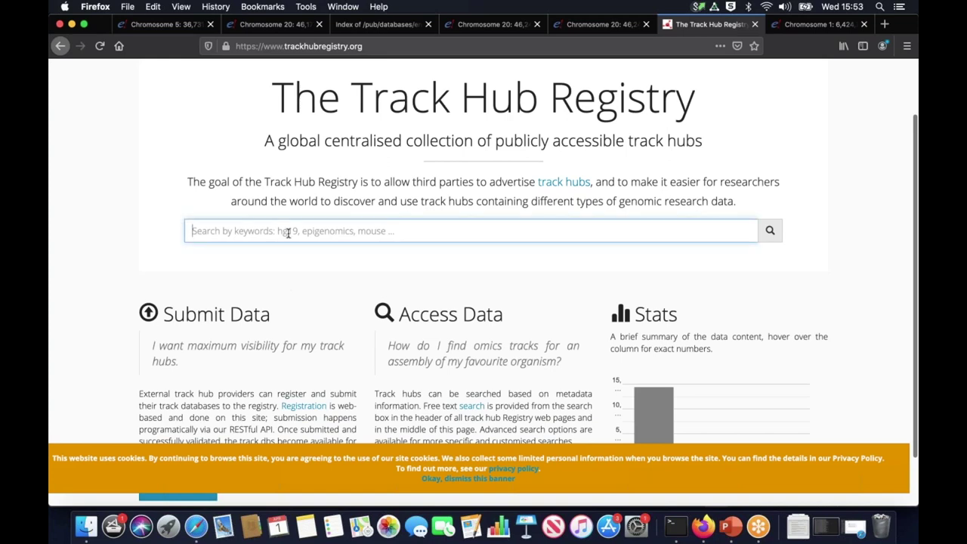
scroll(288, 241, "up", 1)
type("MANE")
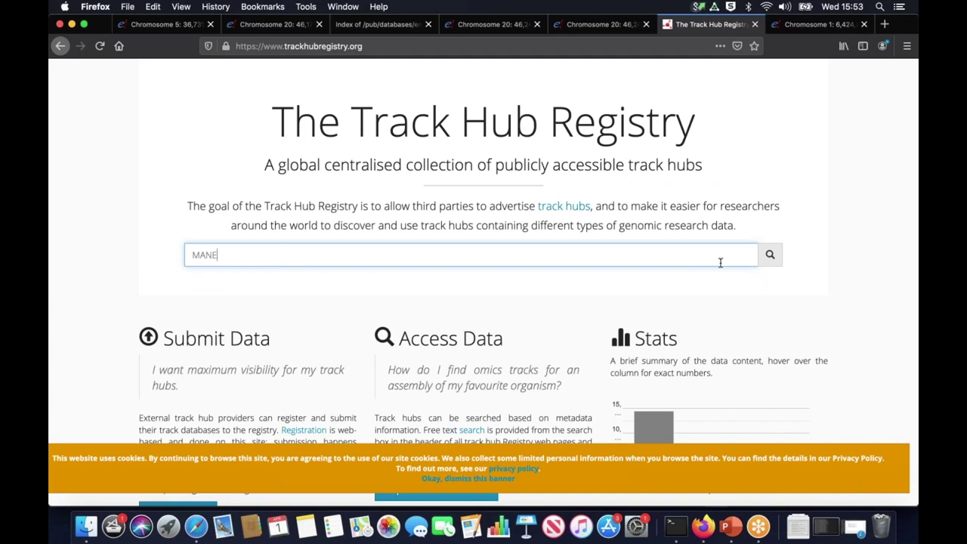
left_click(768, 259)
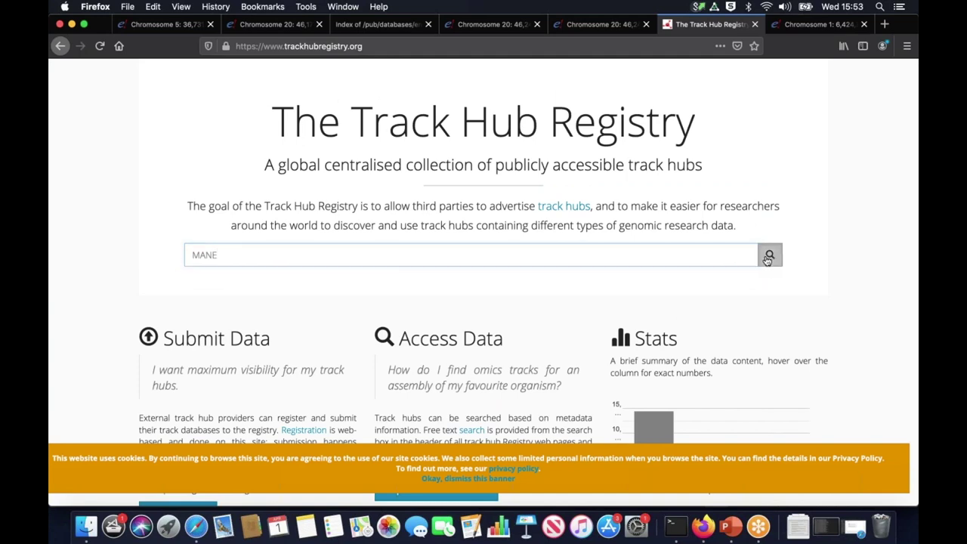
left_click(768, 259)
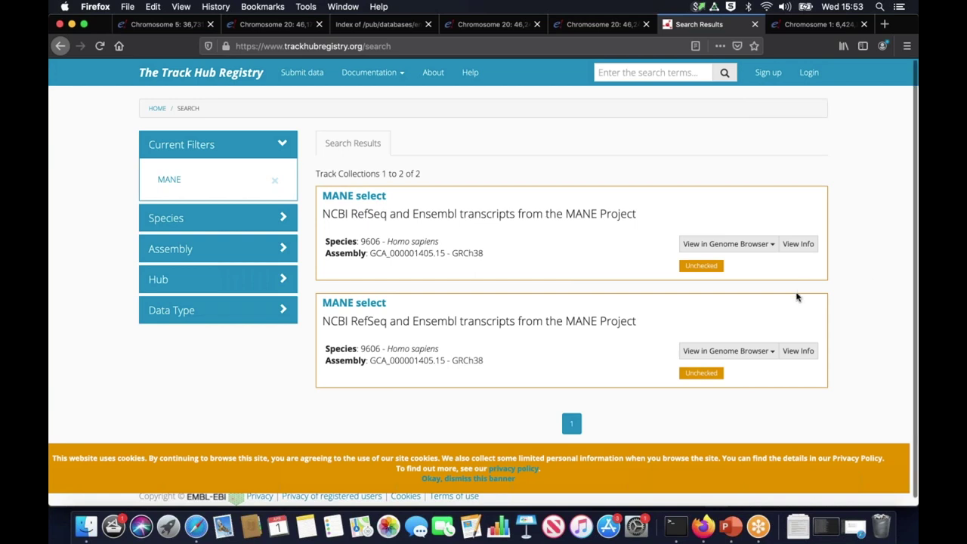
scroll(796, 297, "down", 1)
scroll(484, 288, "down", 1)
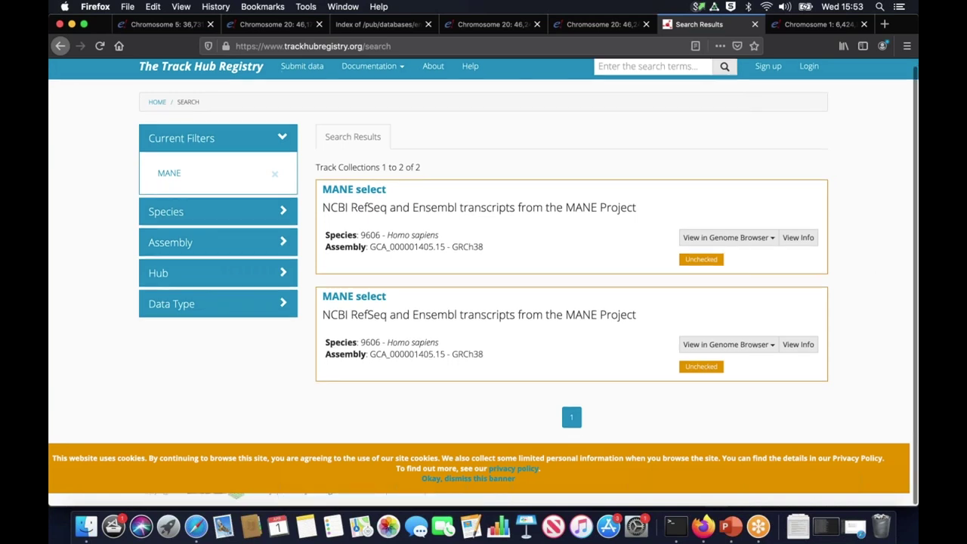
Choose Ensembl from the second MANE select hub's View in Genome Browser list.
scroll(774, 349, "down", 1)
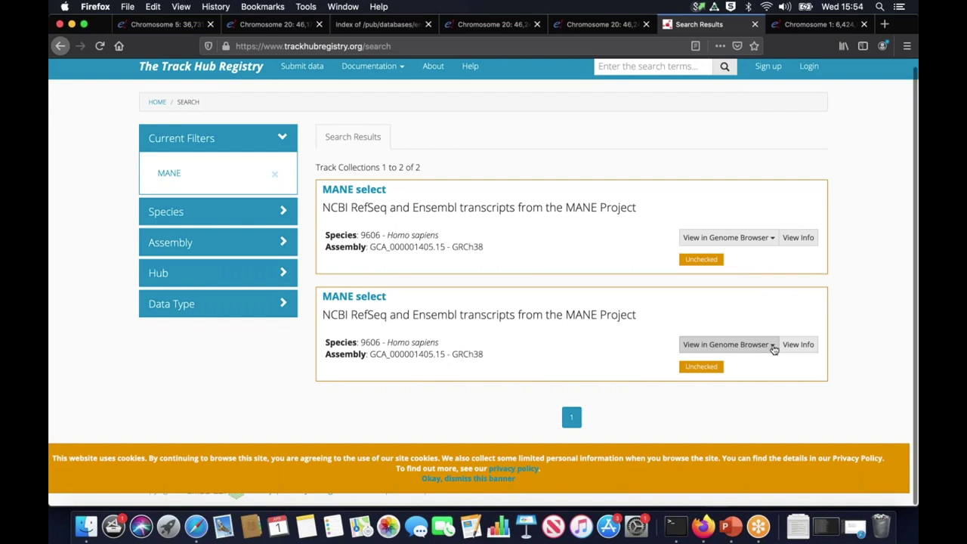
left_click(773, 348)
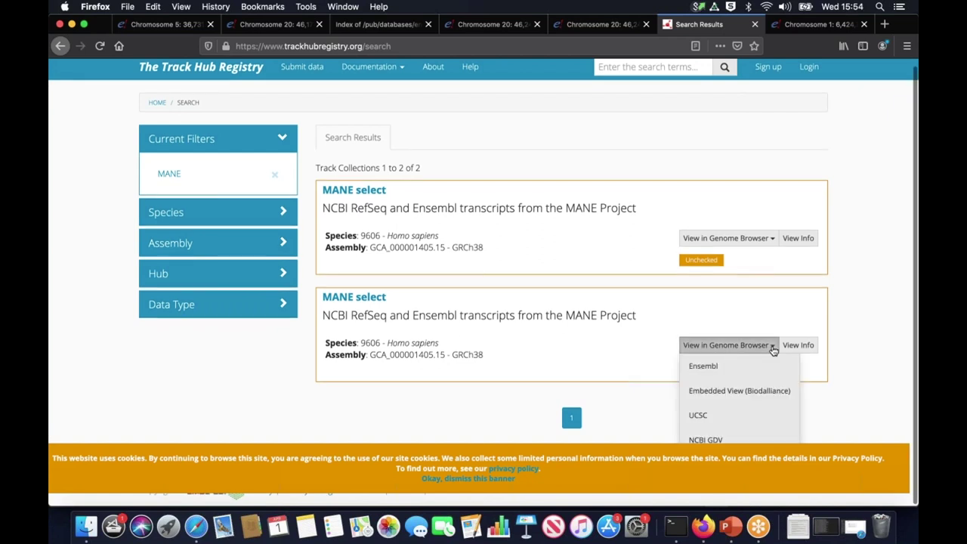
scroll(773, 350, "down", 1)
scroll(773, 350, "up", 1)
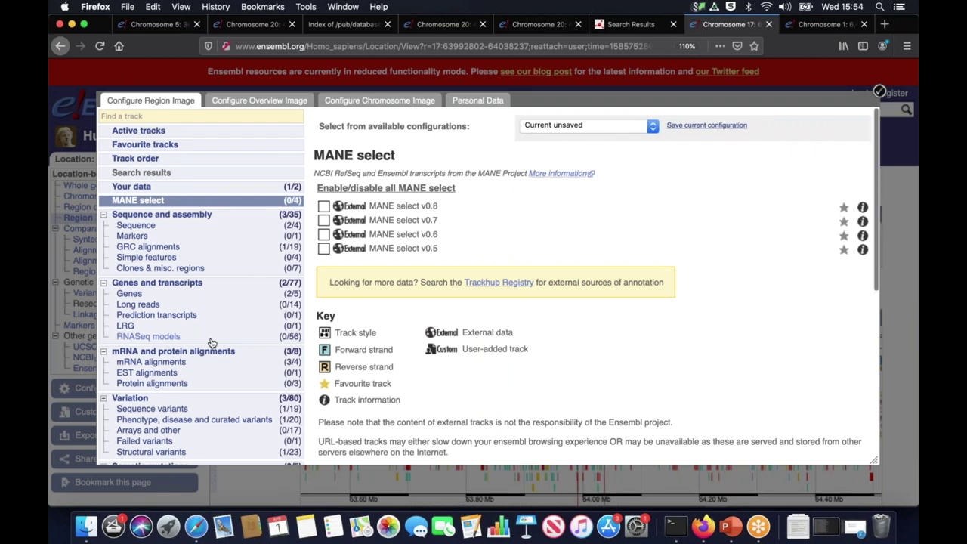
Save and close the track configuration showing MANE select tracks v0.8 to v0.5.
scroll(212, 343, "down", 1)
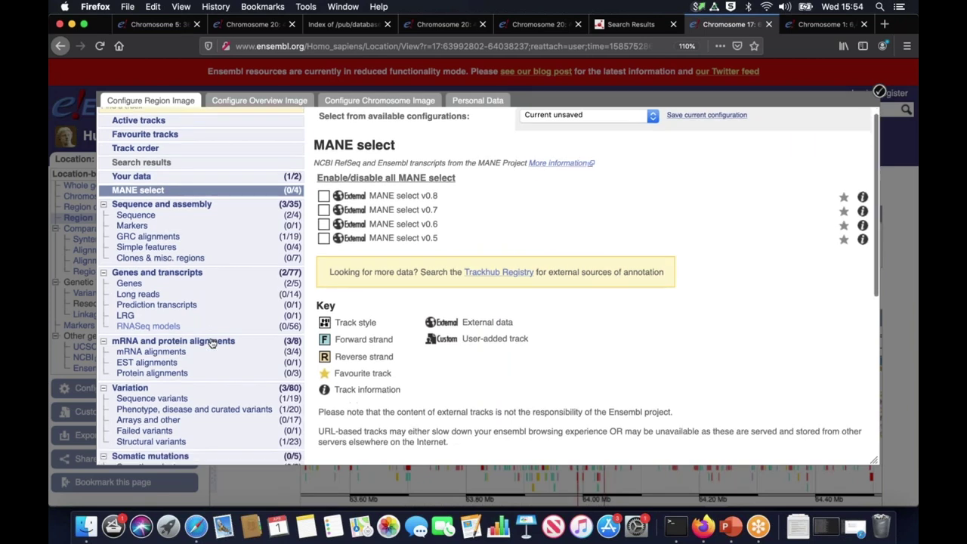
scroll(212, 343, "up", 1)
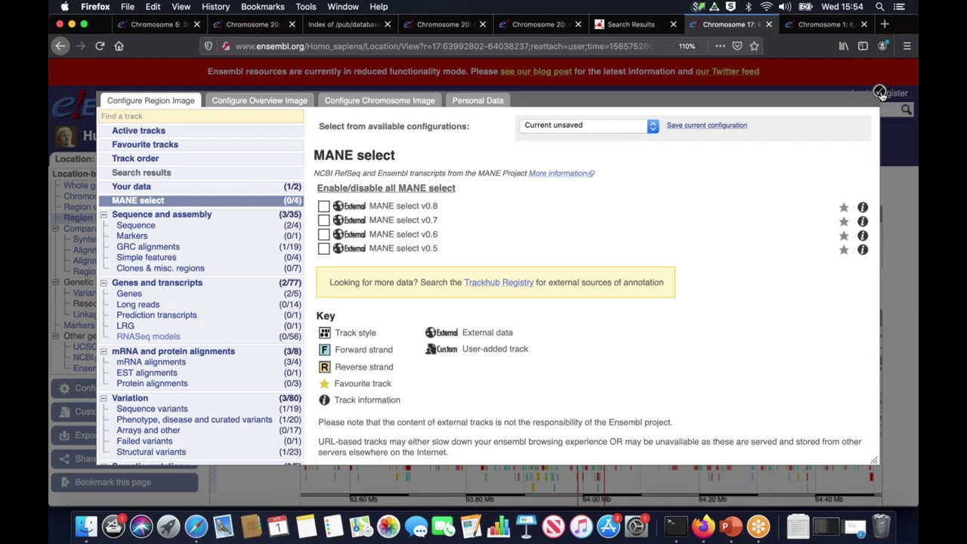
left_click(879, 92)
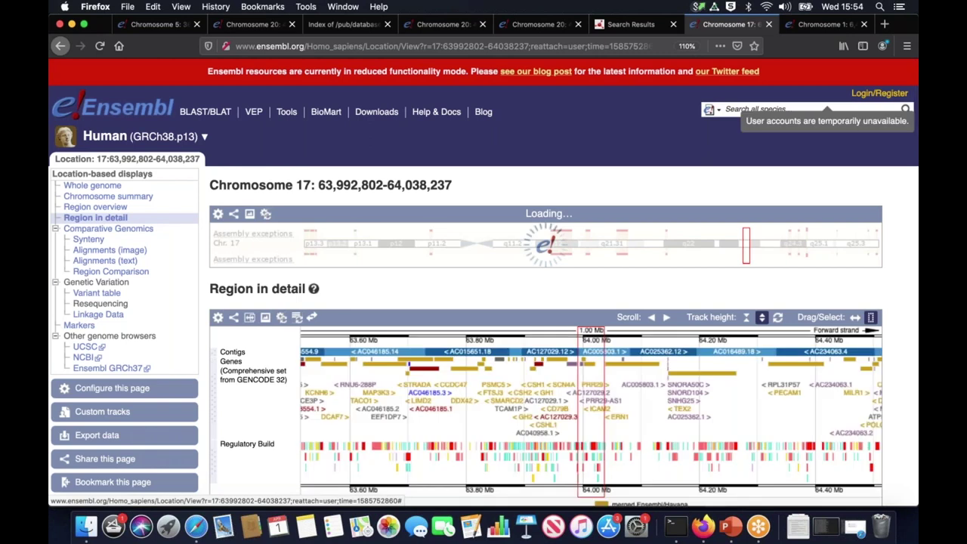
Go to the ESPN gene region, chromosome 1:6,424,776-6,461,367.
scroll(483, 302, "down", 3)
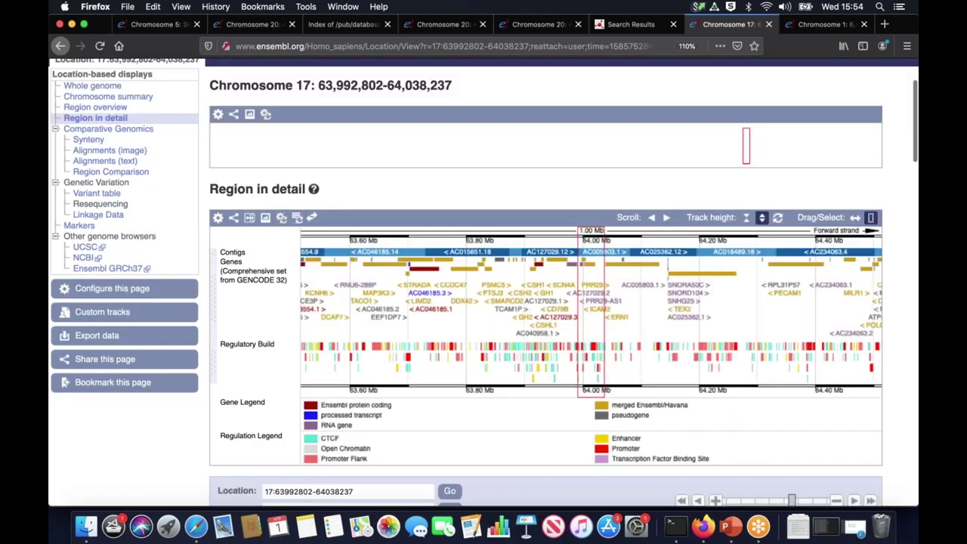
scroll(311, 477, "down", 1)
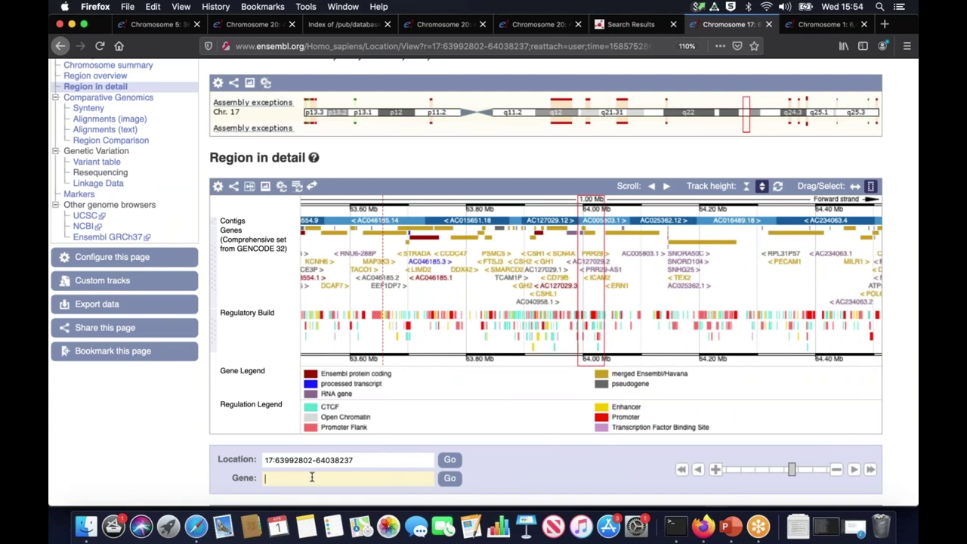
type("ESPN")
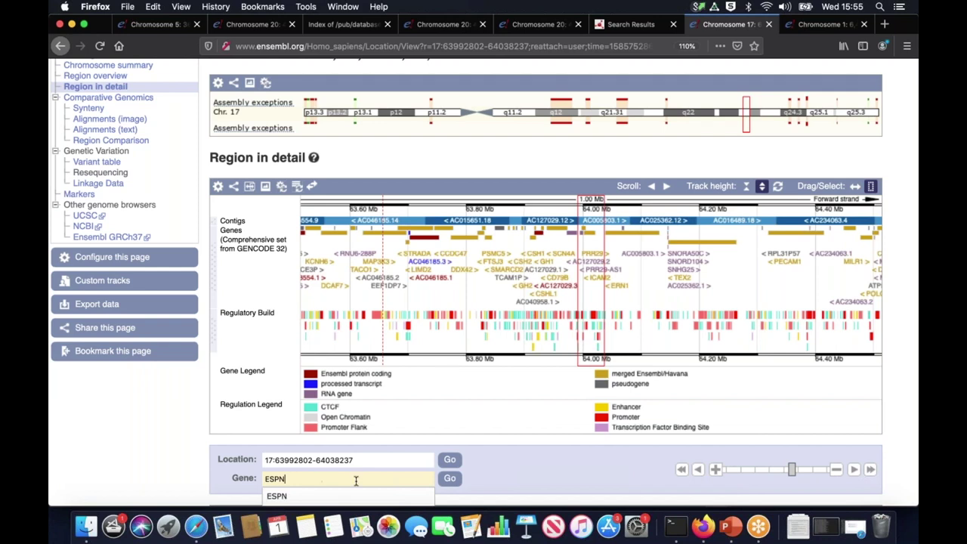
left_click(450, 481)
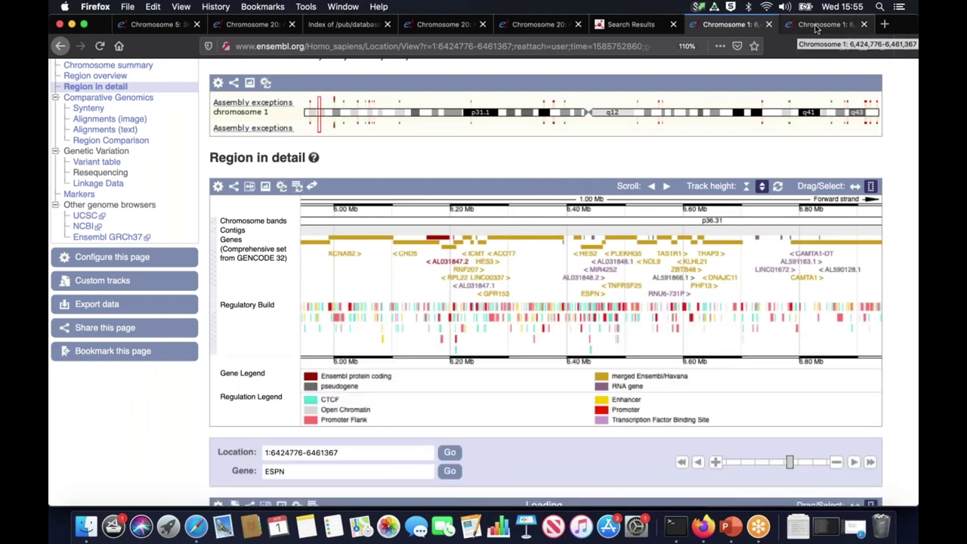
left_click(816, 29)
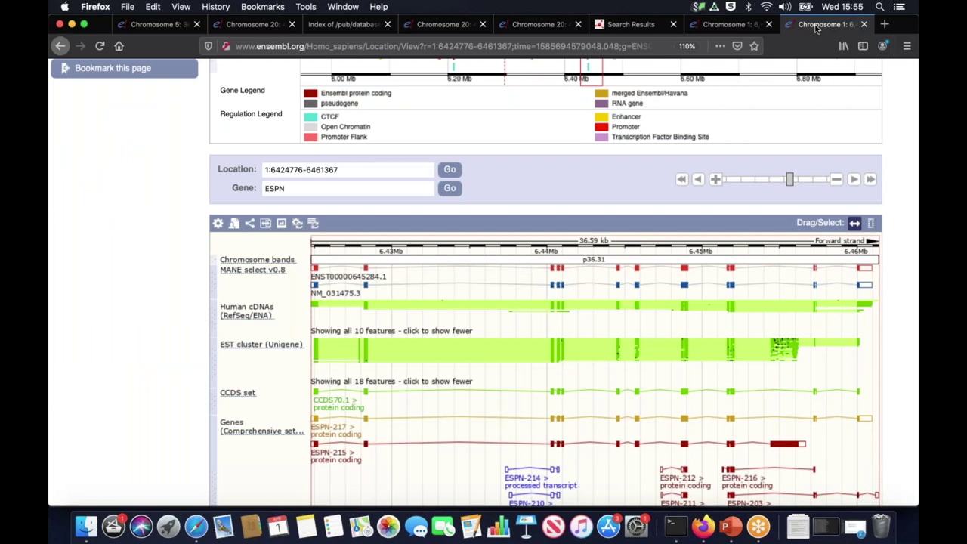
scroll(894, 181, "up", 1)
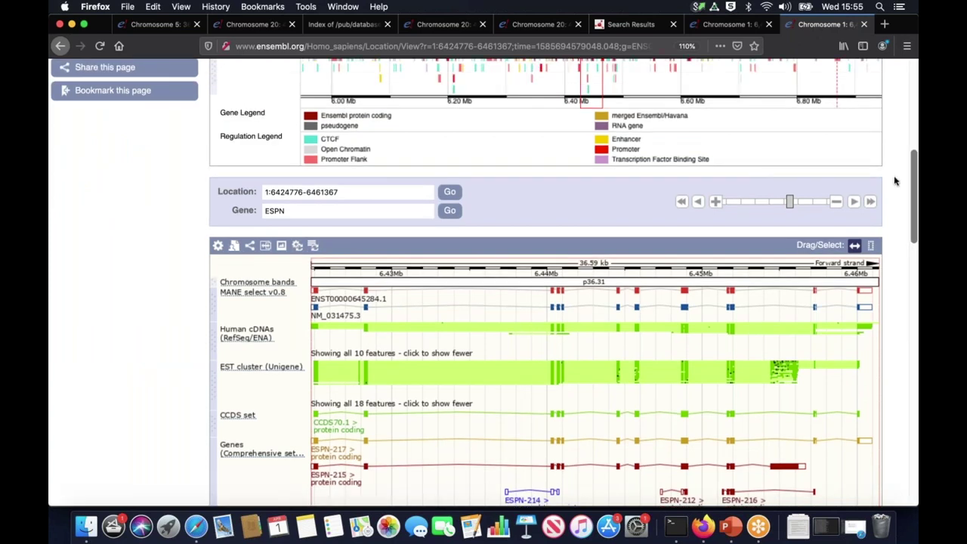
scroll(894, 181, "up", 1)
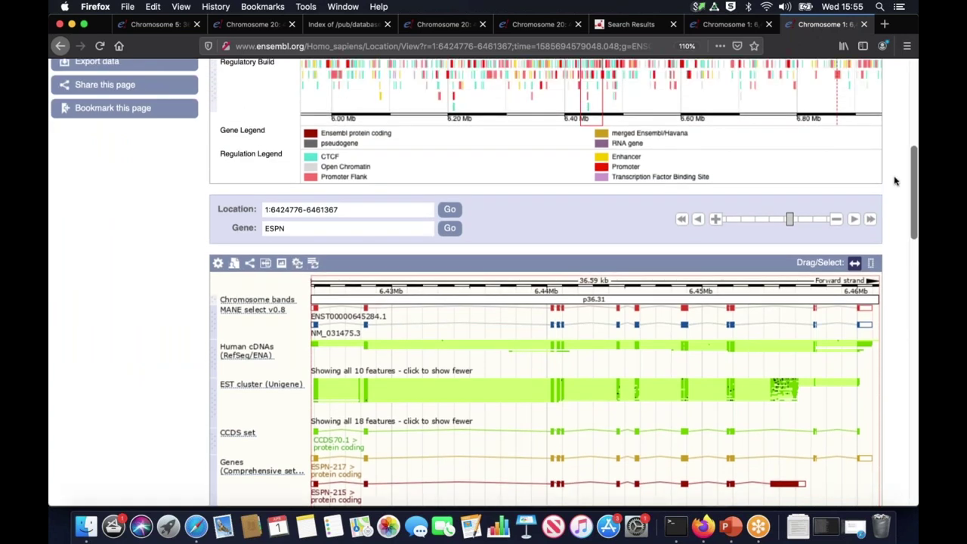
scroll(893, 186, "down", 1)
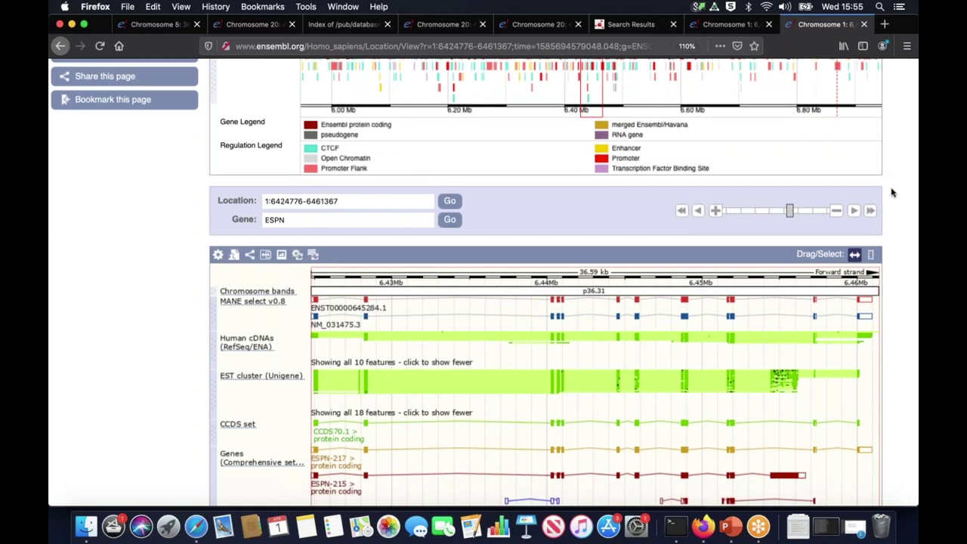
scroll(891, 193, "down", 1)
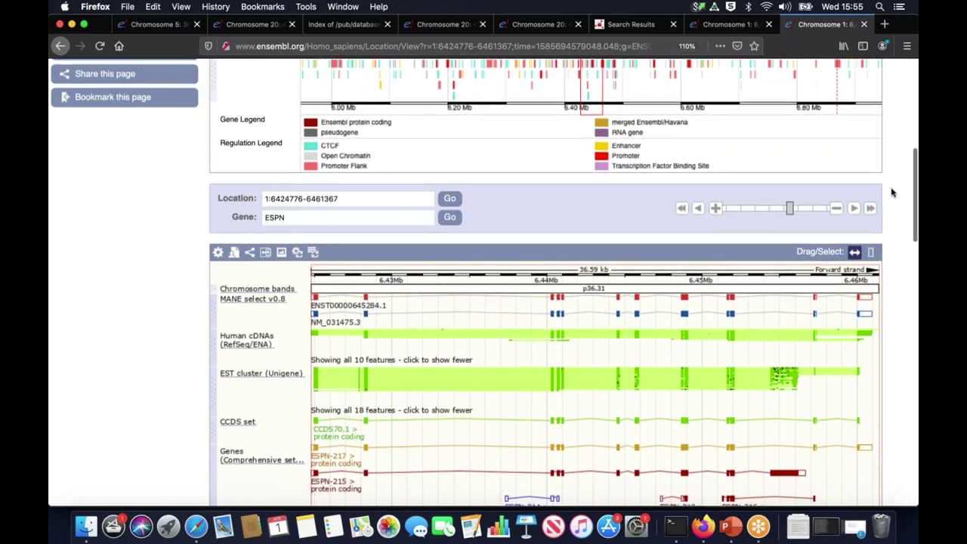
scroll(887, 193, "down", 5)
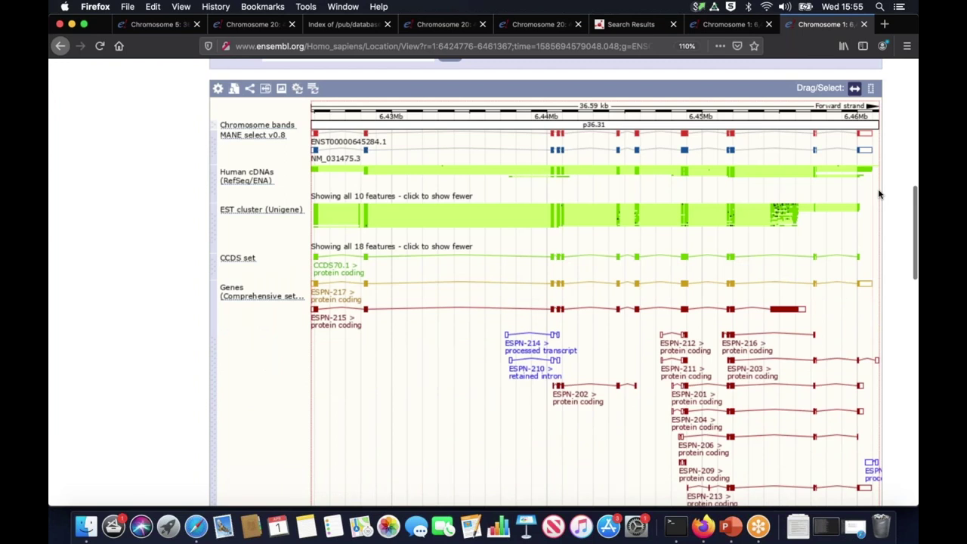
scroll(879, 194, "down", 2)
scroll(393, 302, "down", 1)
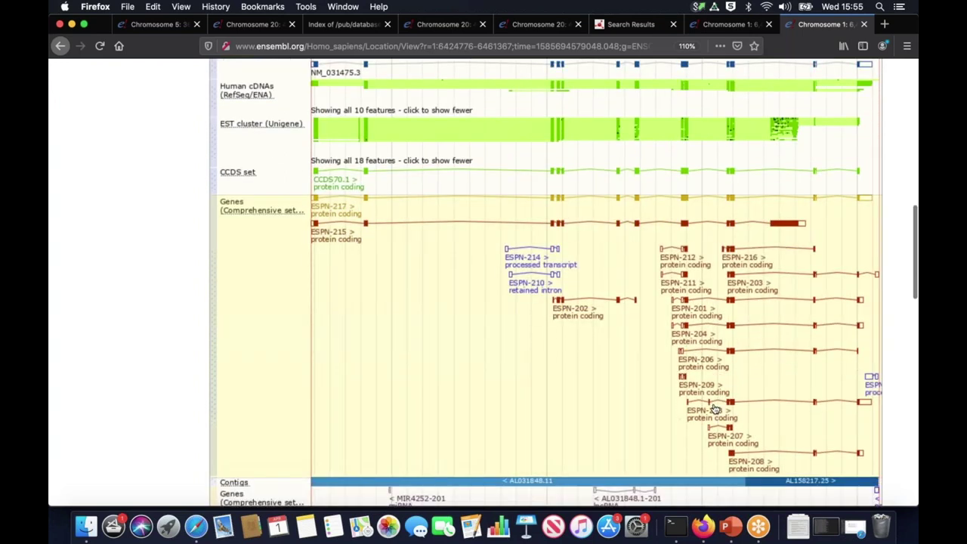
scroll(714, 409, "down", 1)
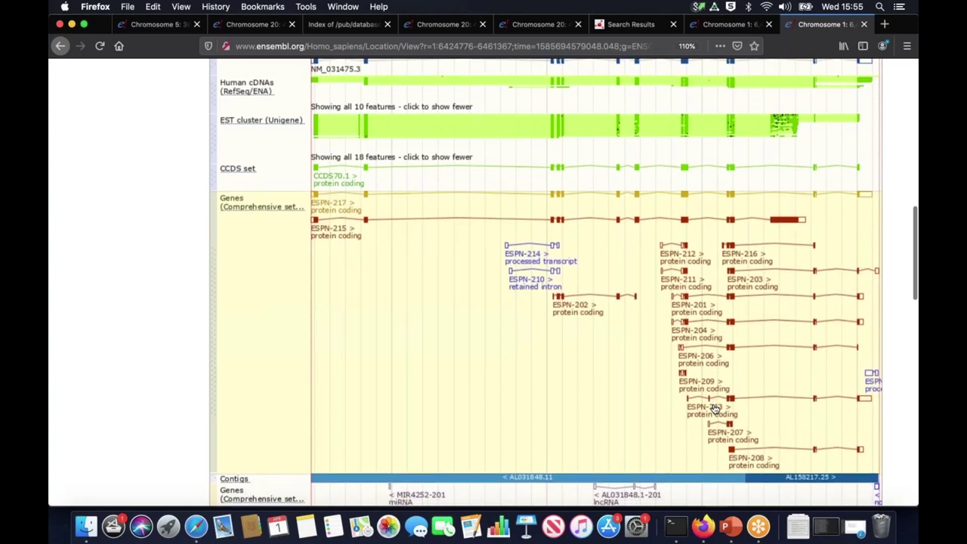
scroll(688, 230, "down", 2)
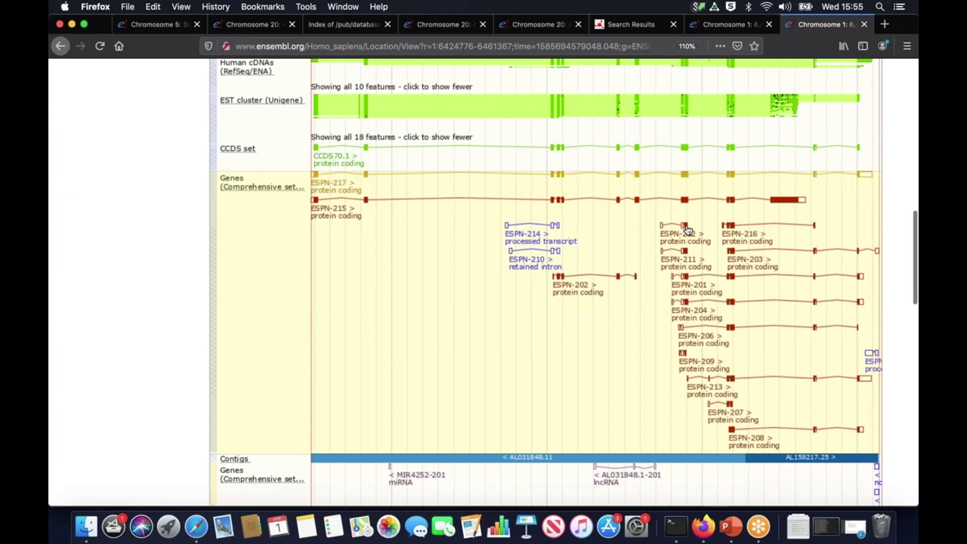
scroll(688, 231, "up", 5)
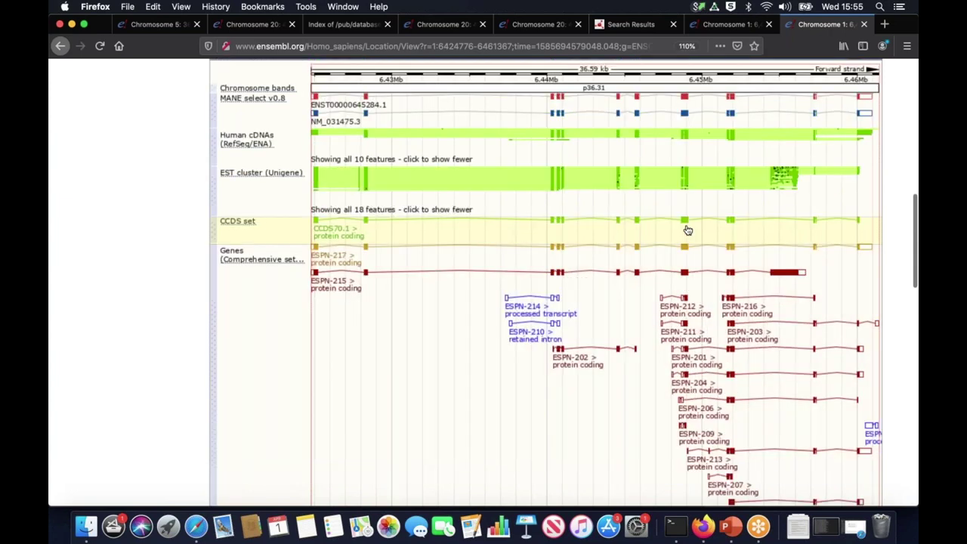
scroll(687, 231, "up", 5)
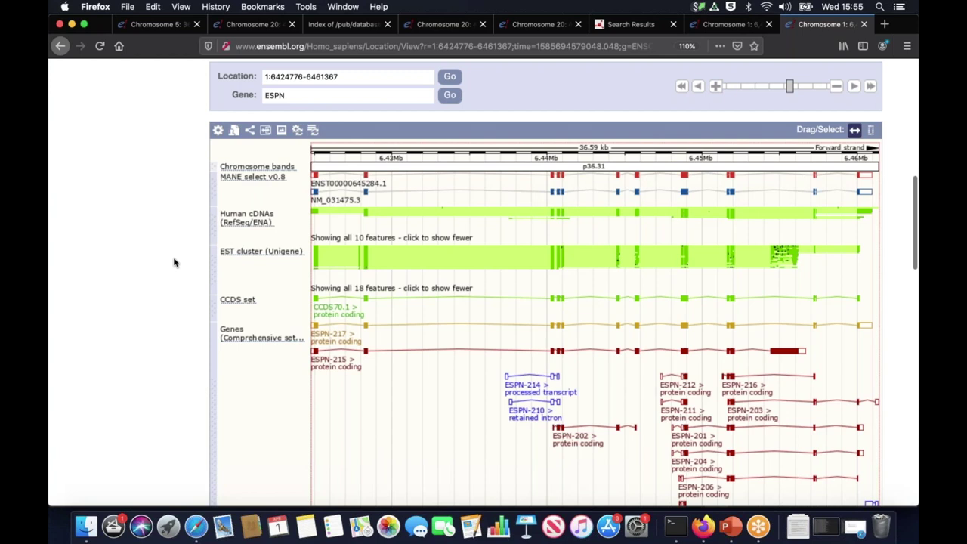
scroll(174, 262, "up", 1)
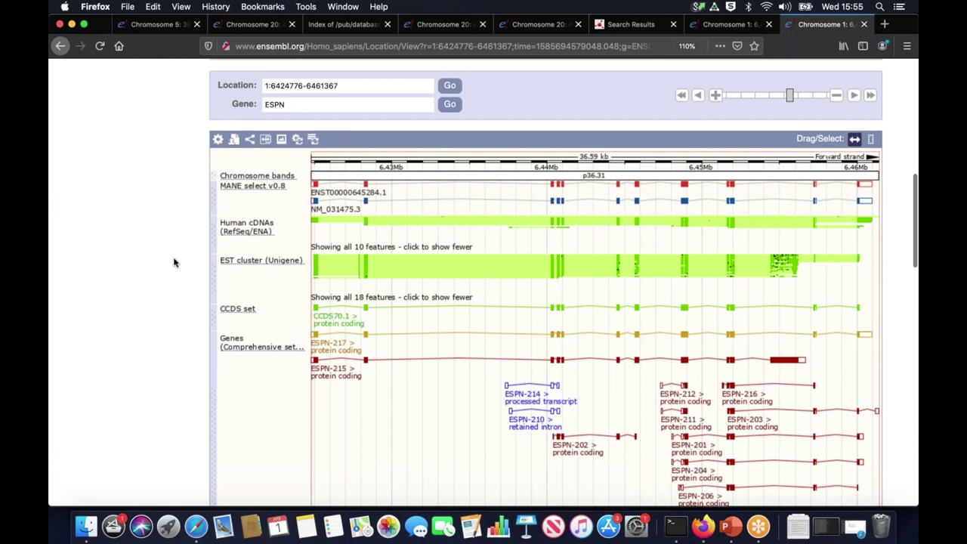
scroll(174, 262, "up", 2)
scroll(174, 262, "up", 2)
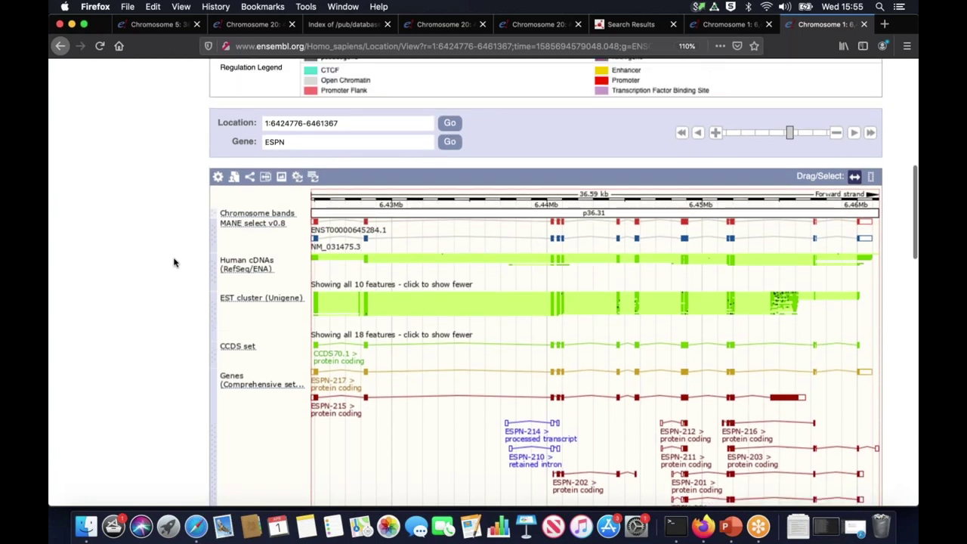
scroll(210, 269, "up", 10)
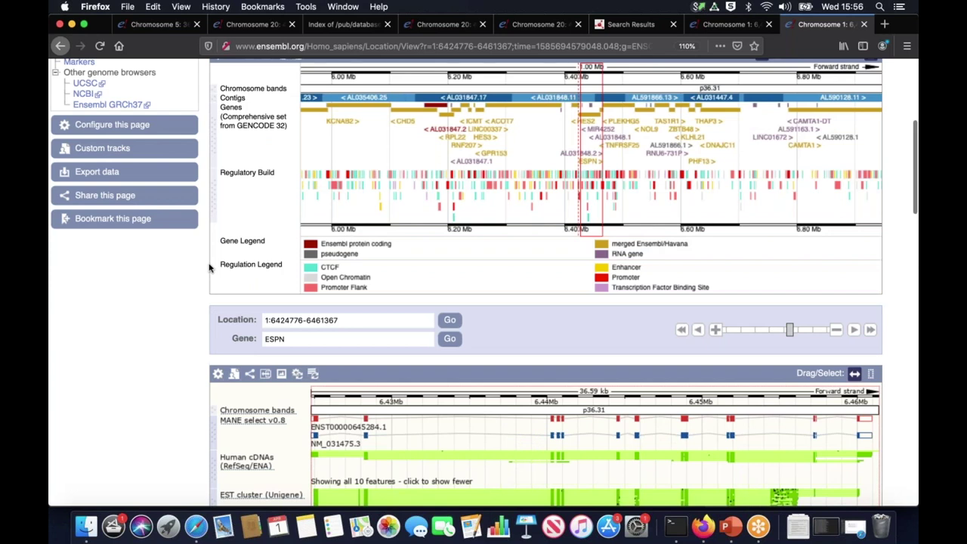
scroll(210, 269, "up", 5)
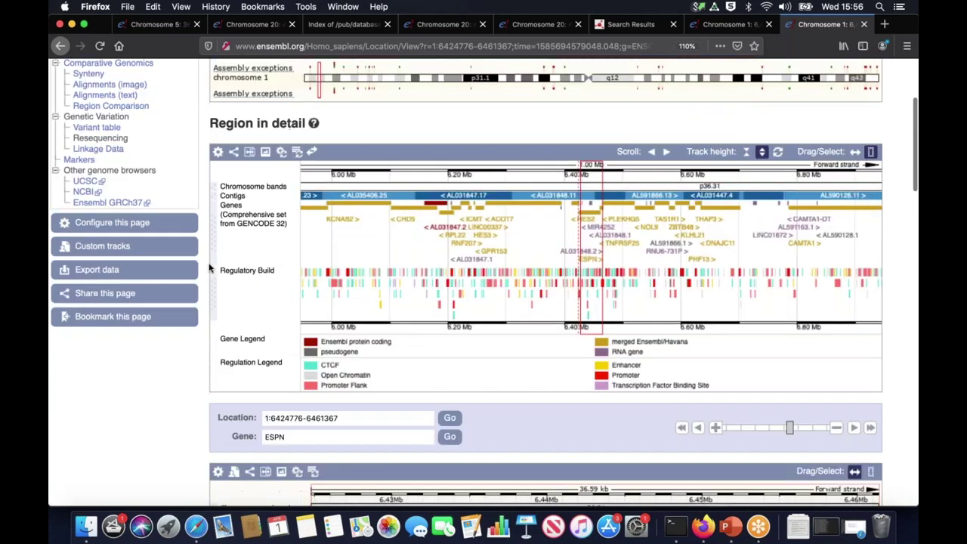
scroll(210, 269, "up", 1)
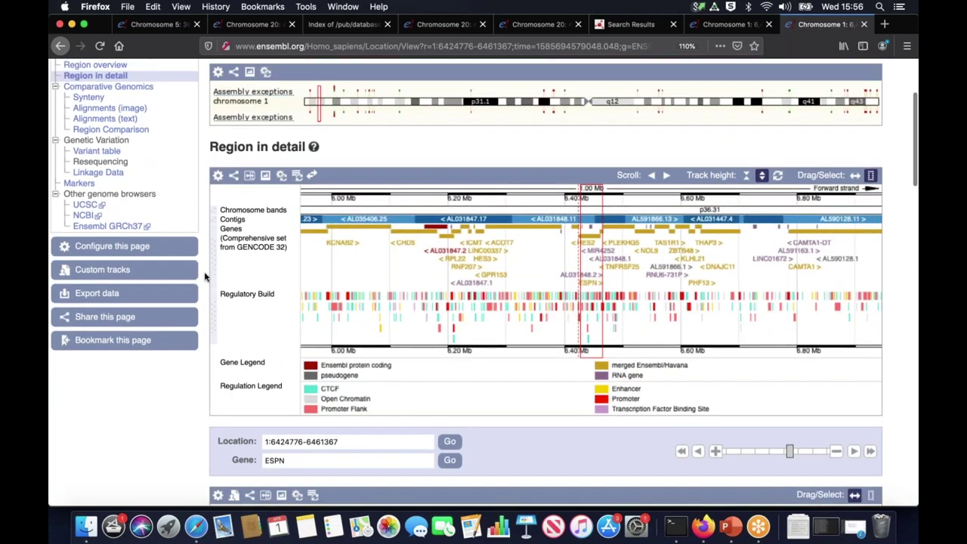
Run a Custom tracks Track Hub Registry Search for 'MANE', finding both hubs already attached.
left_click(150, 277)
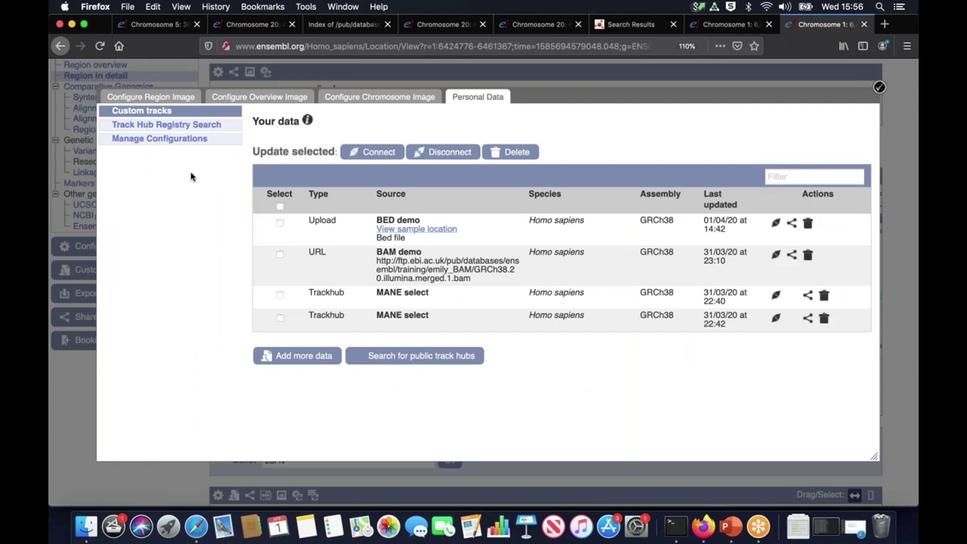
left_click(200, 128)
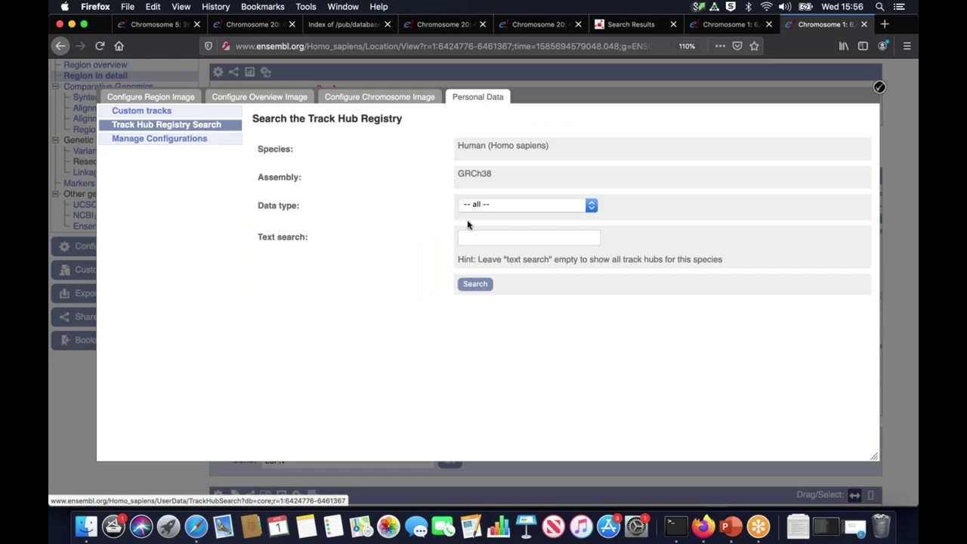
left_click(494, 236)
type("MANE")
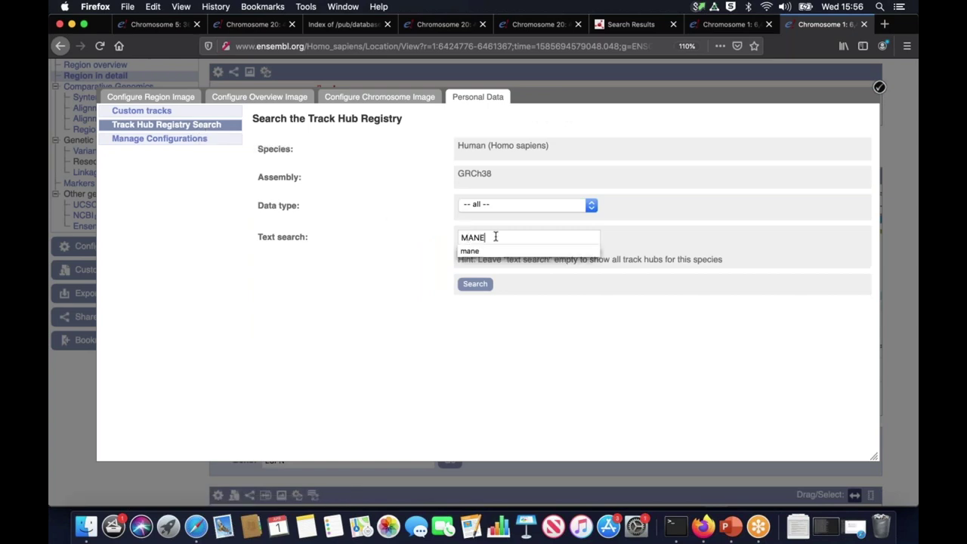
left_click(482, 283)
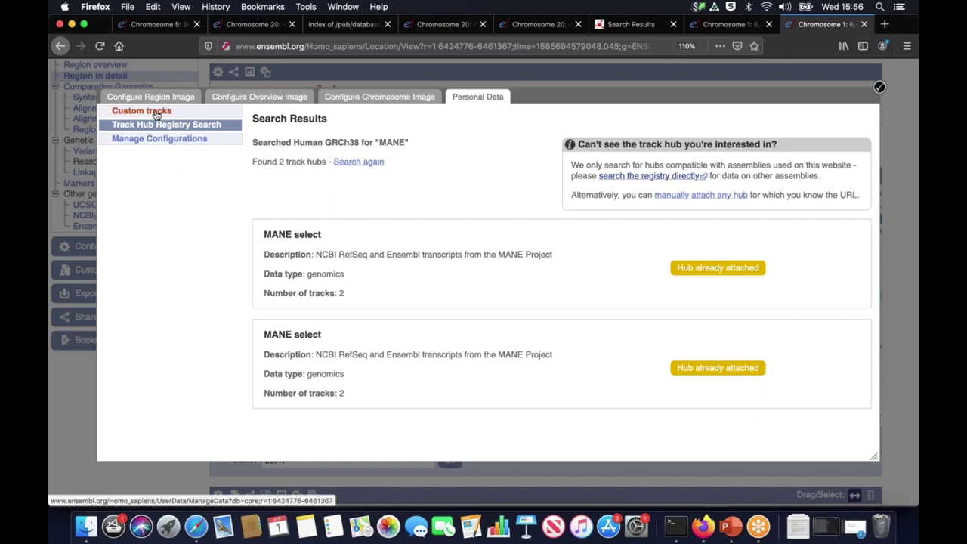
Disconnect the BED demo, BAM demo and first MANE select tracks, then close Custom tracks.
left_click(157, 112)
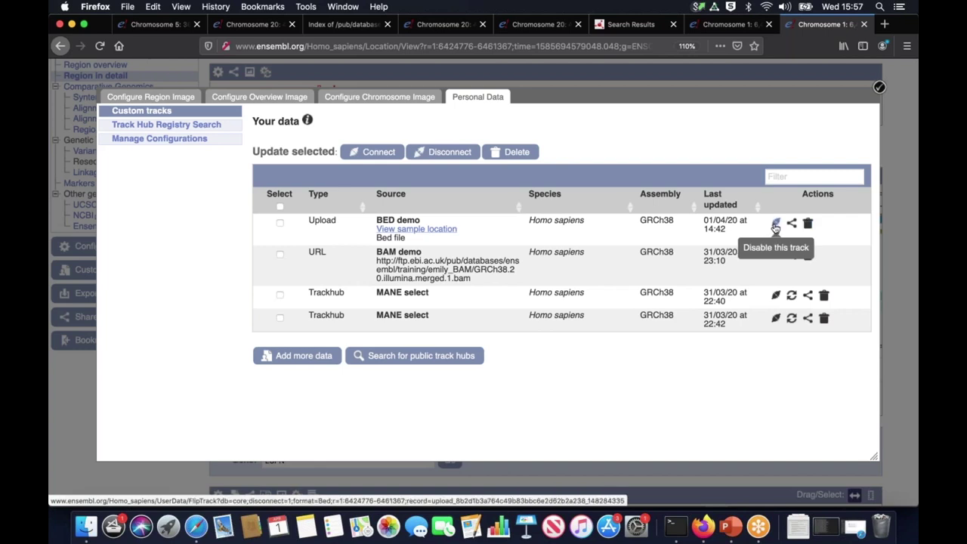
left_click(775, 225)
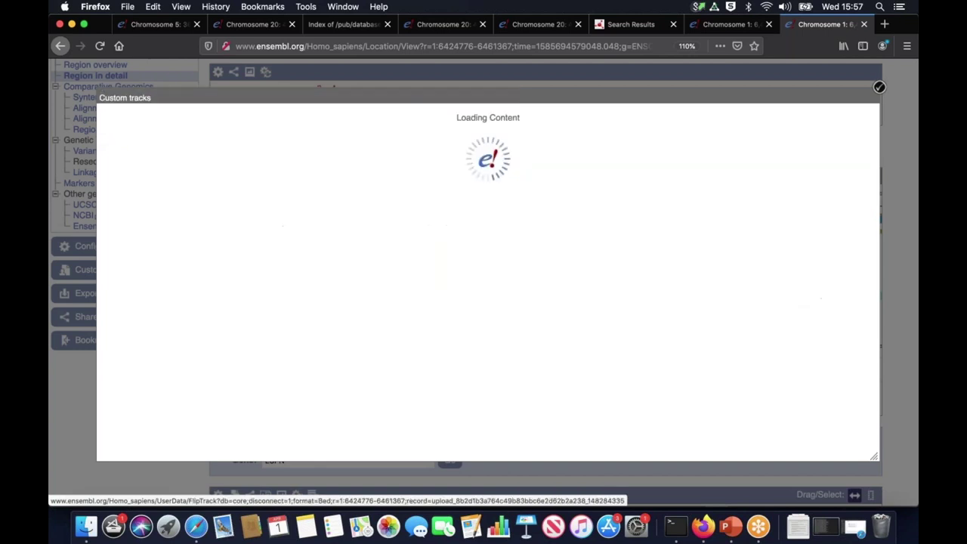
left_click(772, 255)
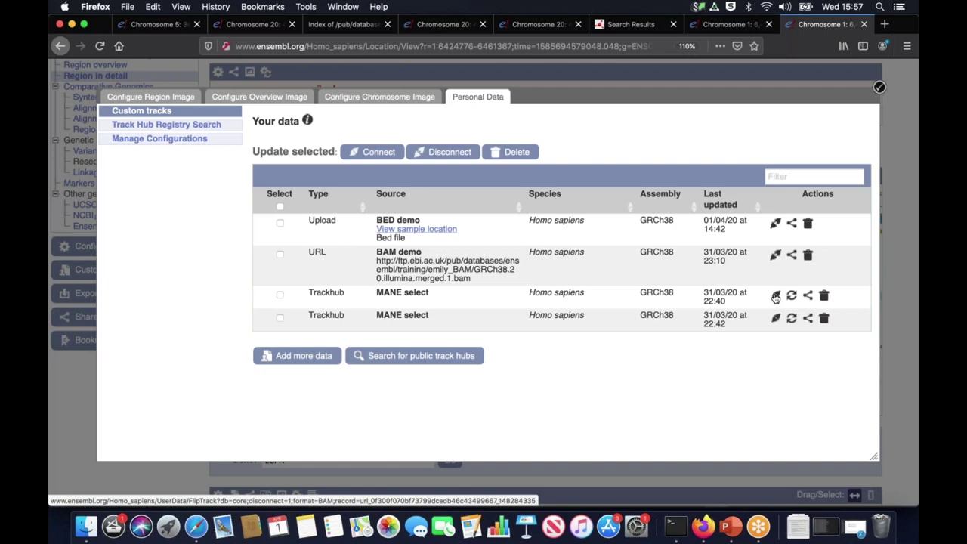
left_click(775, 296)
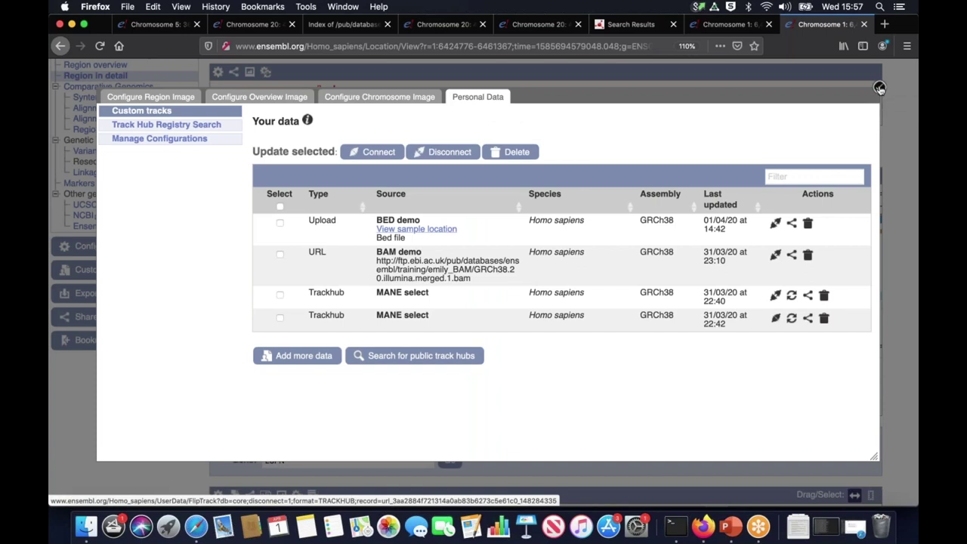
left_click(880, 88)
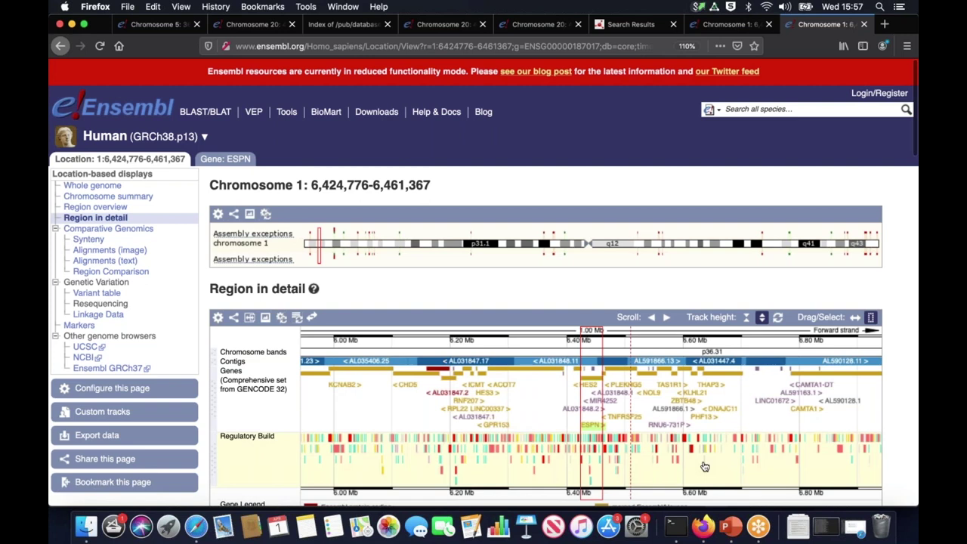
Return to PowerPoint and present from Demo 3 through to the Upcoming webinars slide.
key("super+Tab")
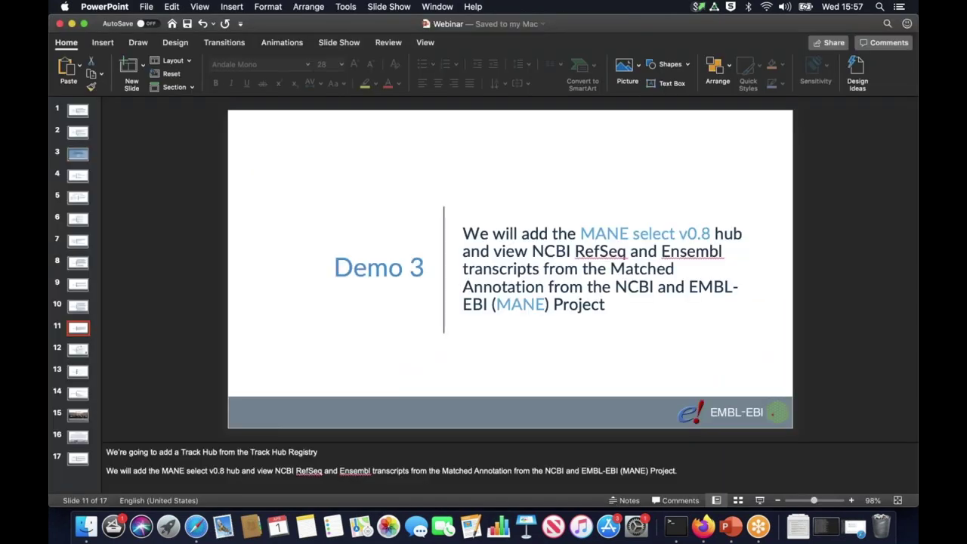
left_click(760, 500)
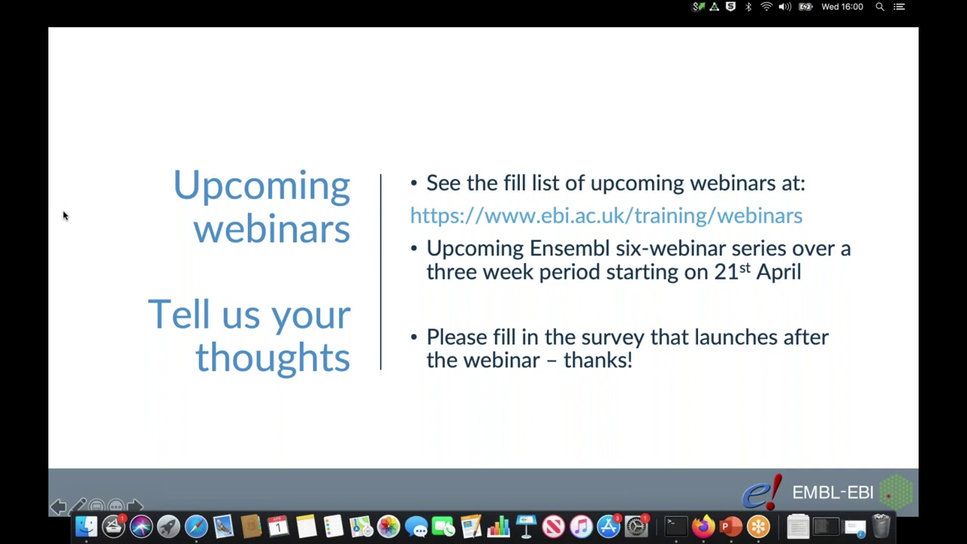
Enter the VPN user name, bring up the Chromosome 5 Ensembl tab, and connect to EBI VPN.
type("ms30")
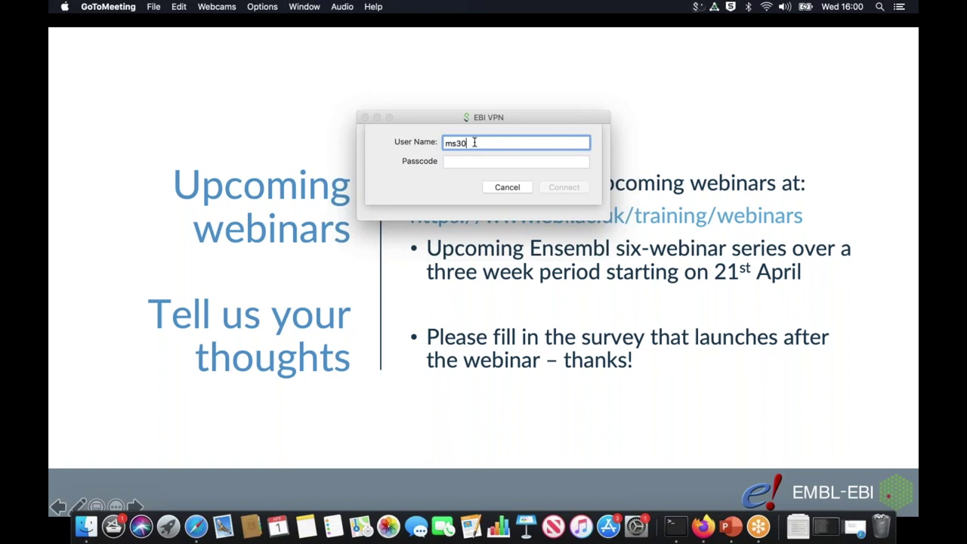
key("Tab")
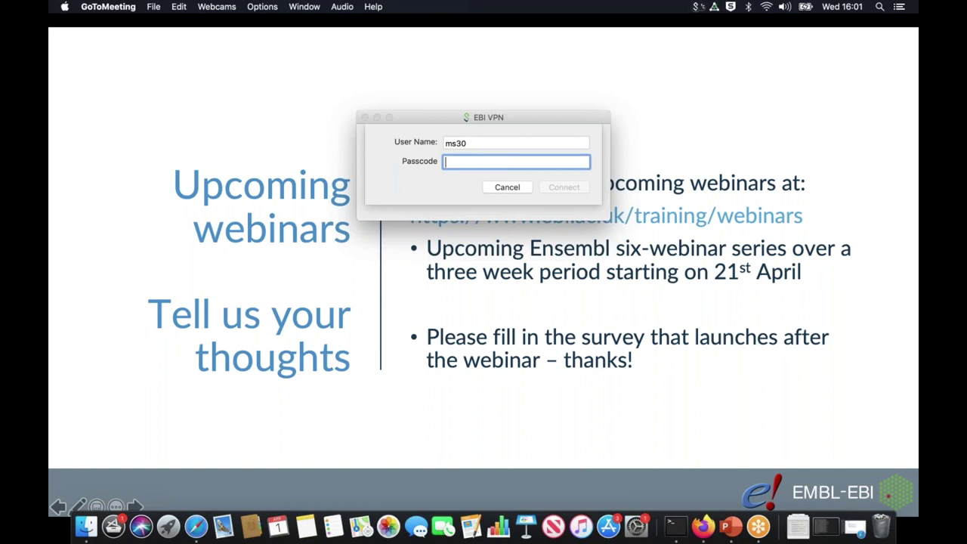
left_click(704, 529)
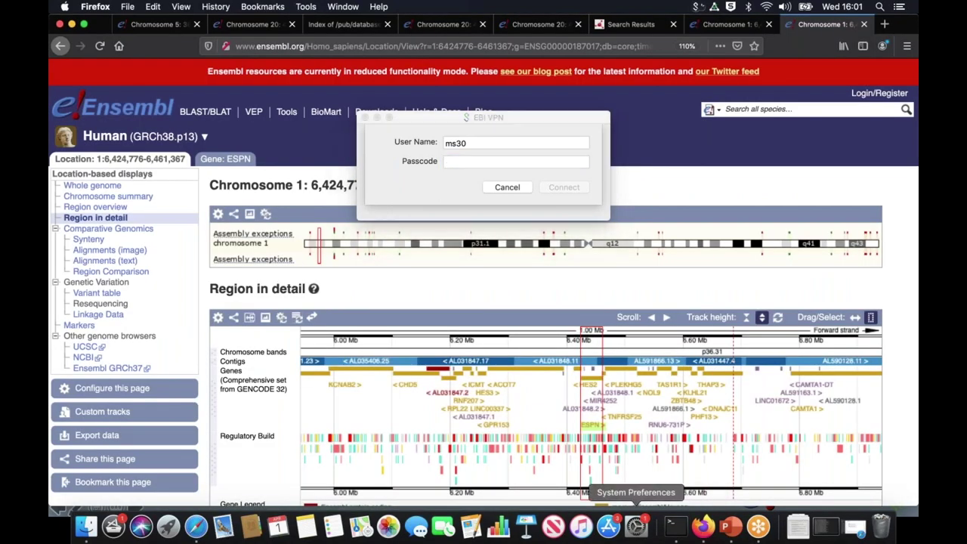
left_click(171, 25)
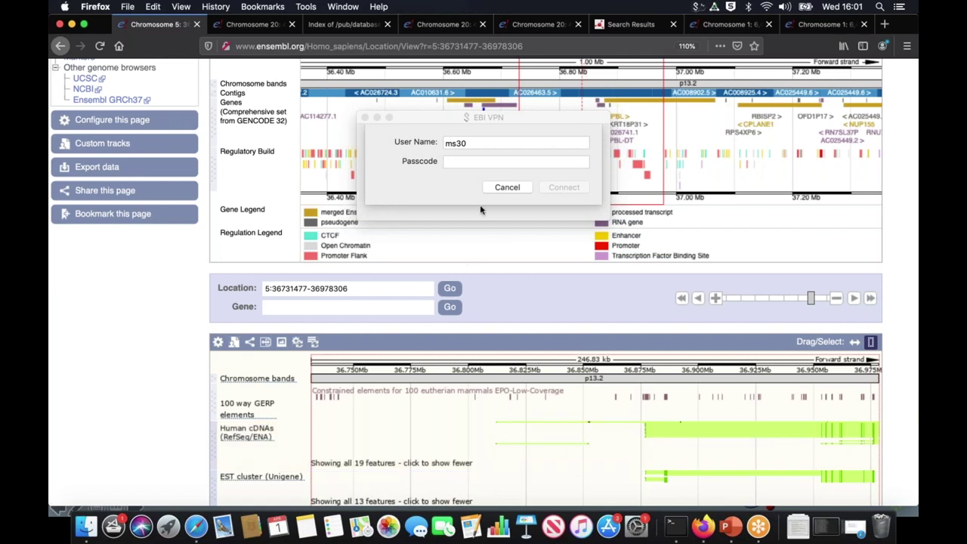
left_click(564, 187)
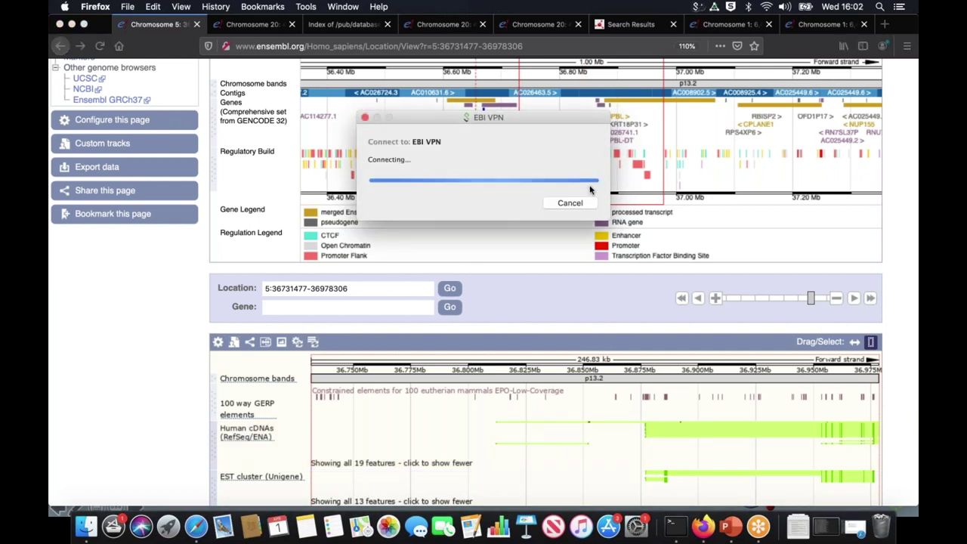